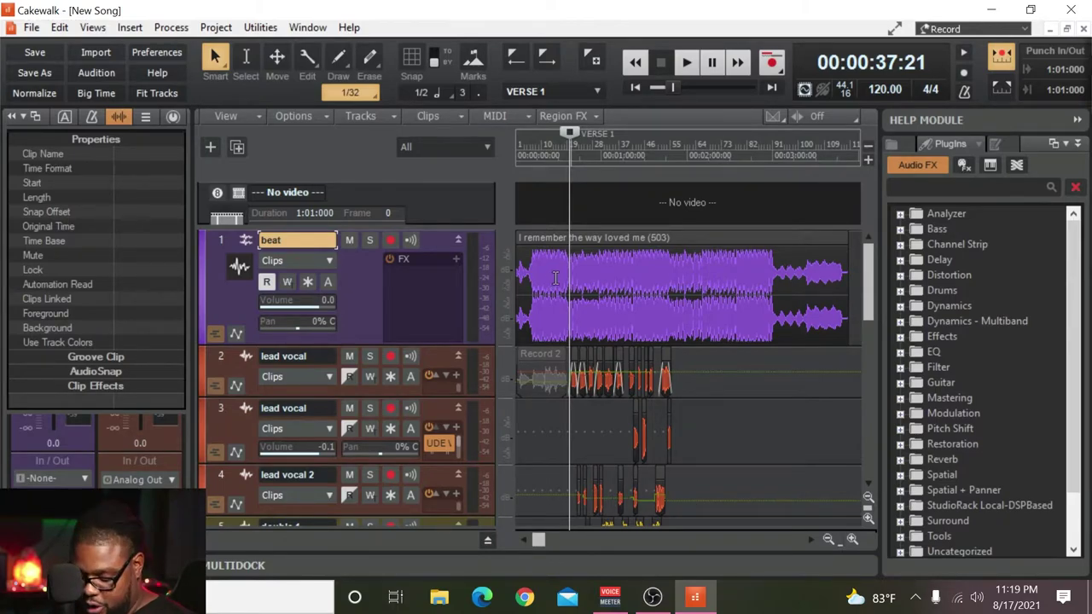
# Select all clips on every track with Ctrl+A, then scroll through the tracks to verify
pyautogui.hotkey('ctrl', 'a')
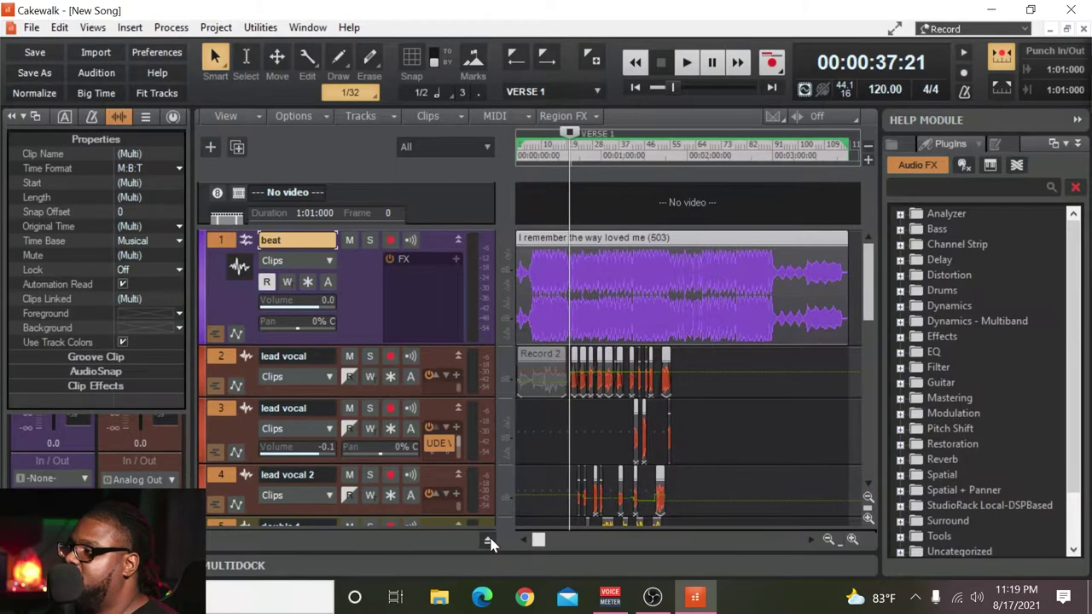
pyautogui.moveTo(543, 540)
pyautogui.mouseDown()
pyautogui.moveTo(646, 524)
pyautogui.moveTo(594, 521)
pyautogui.moveTo(553, 539)
pyautogui.mouseUp()
pyautogui.scroll(-8, 716, 418)
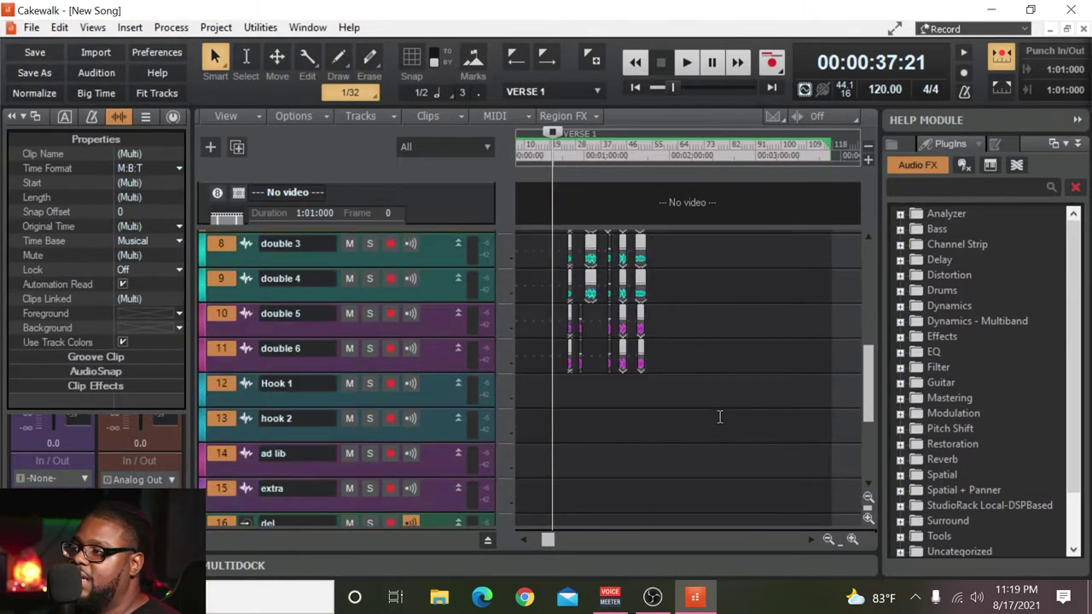
pyautogui.scroll(5, 721, 413)
pyautogui.scroll(3, 720, 405)
pyautogui.scroll(-2, 722, 407)
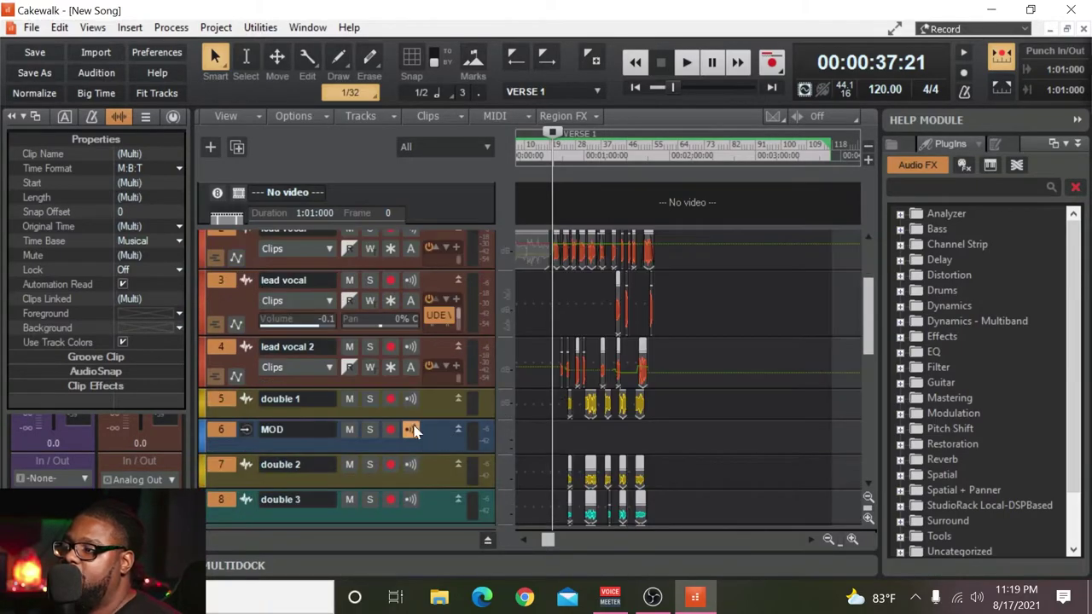
# Start File > Save Copy As and point the save location to the Desktop
pyautogui.click(31, 28)
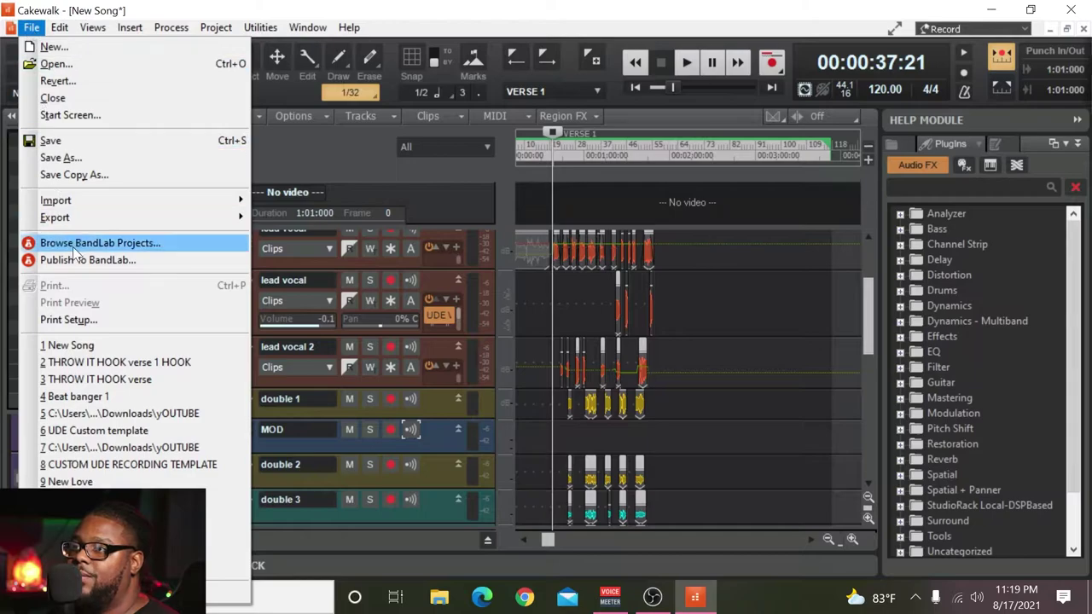
pyautogui.click(116, 177)
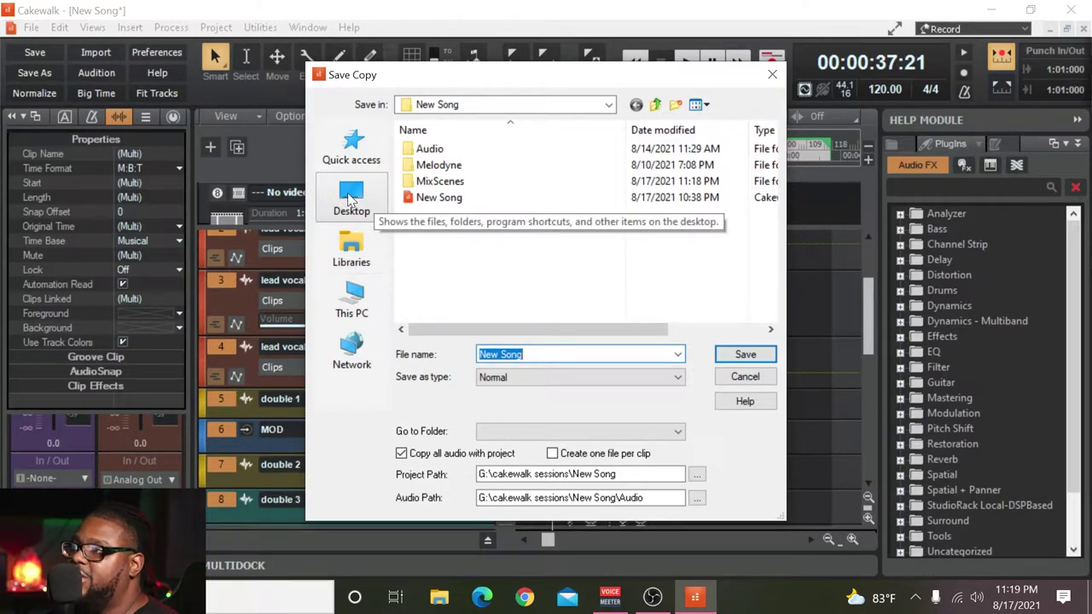
pyautogui.click(350, 199)
pyautogui.scroll(-4, 678, 254)
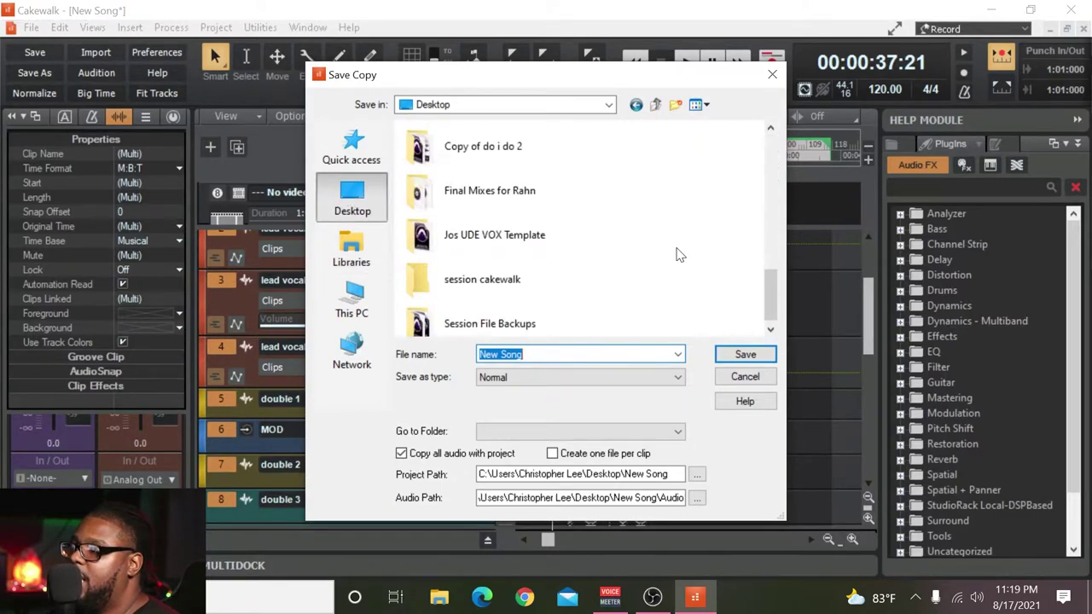
pyautogui.scroll(1, 679, 254)
pyautogui.scroll(3, 680, 254)
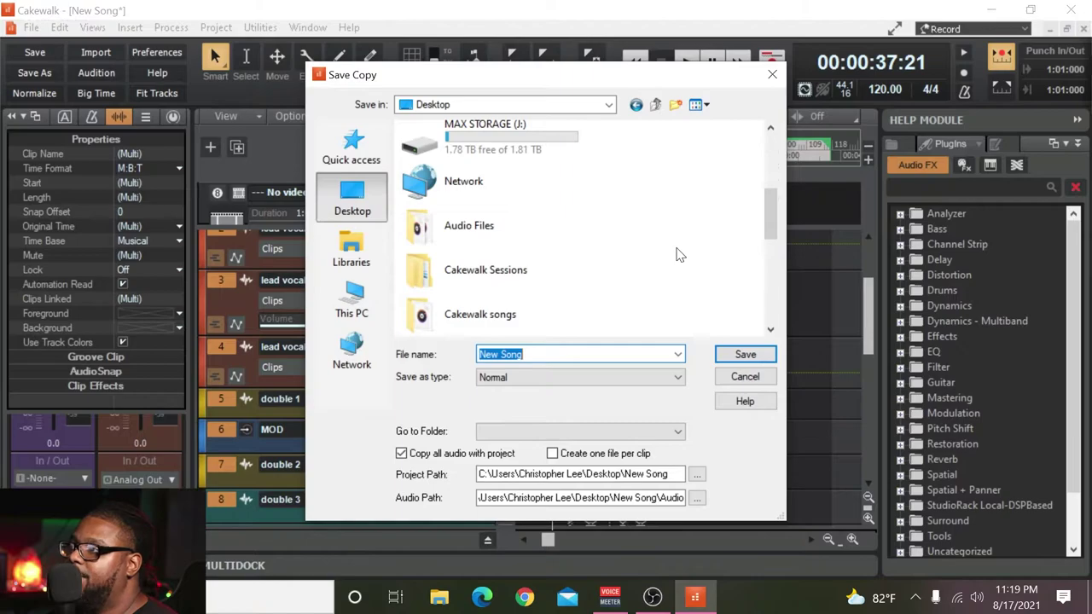
pyautogui.scroll(1, 679, 254)
pyautogui.scroll(-5, 677, 251)
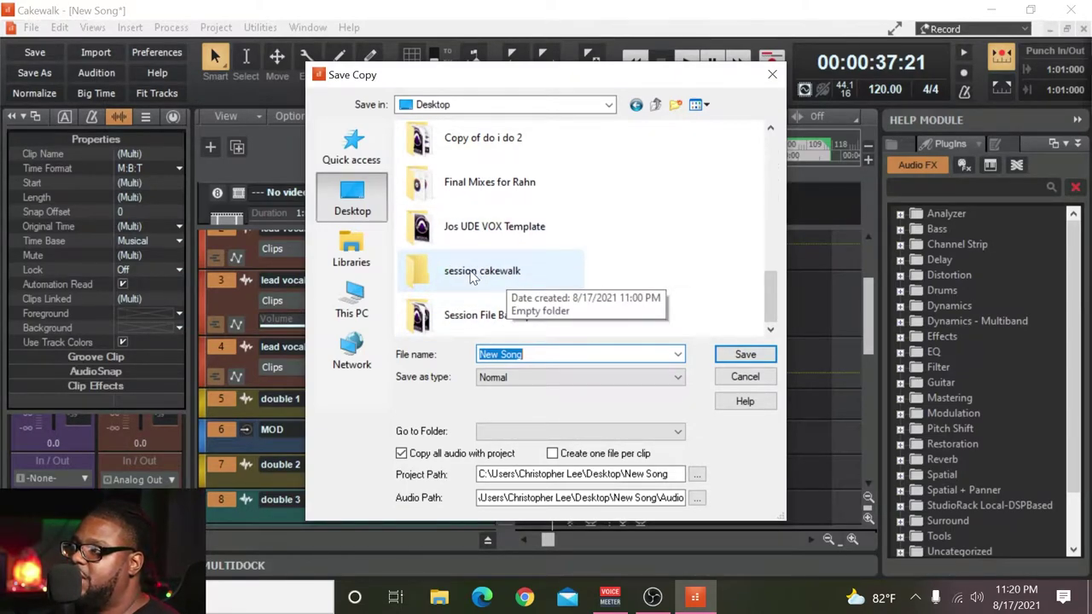
# Target the session cakewalk folder and check the Normal file type for the copy
pyautogui.doubleClick(472, 273)
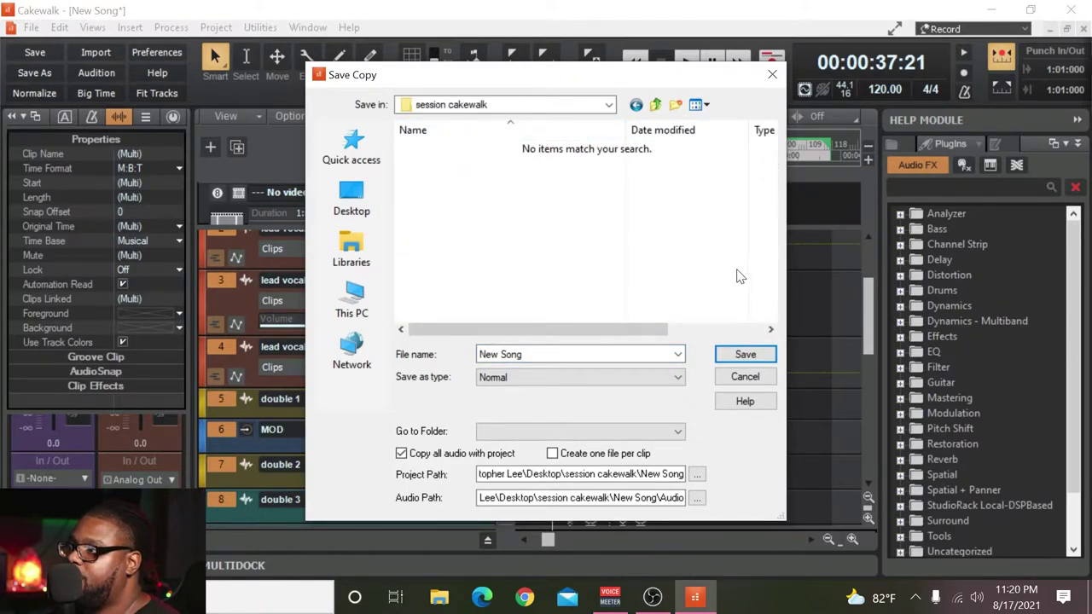
pyautogui.click(529, 354)
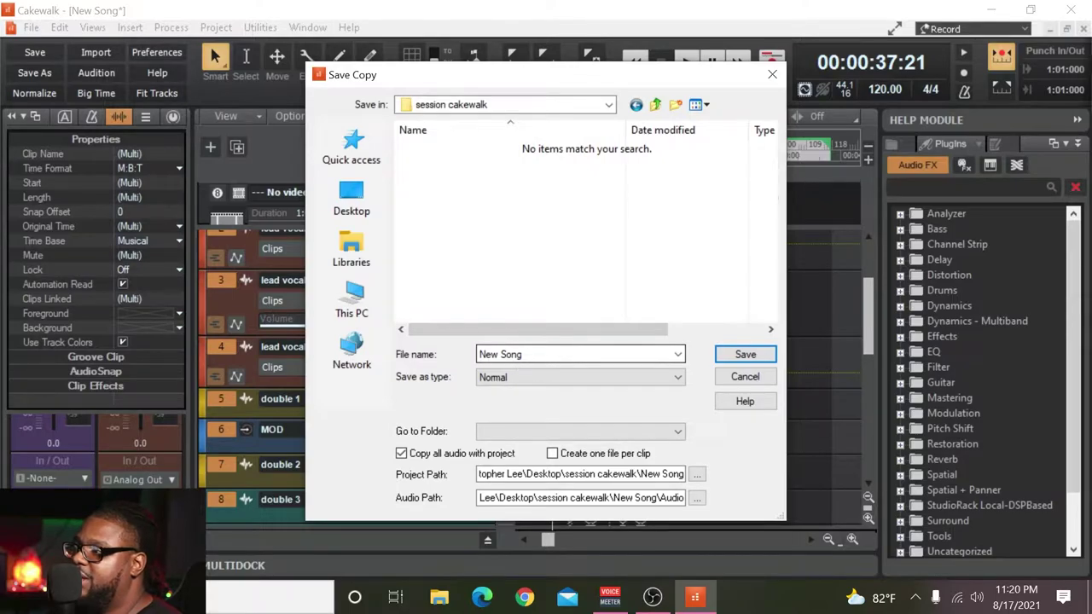
pyautogui.press('Tab')
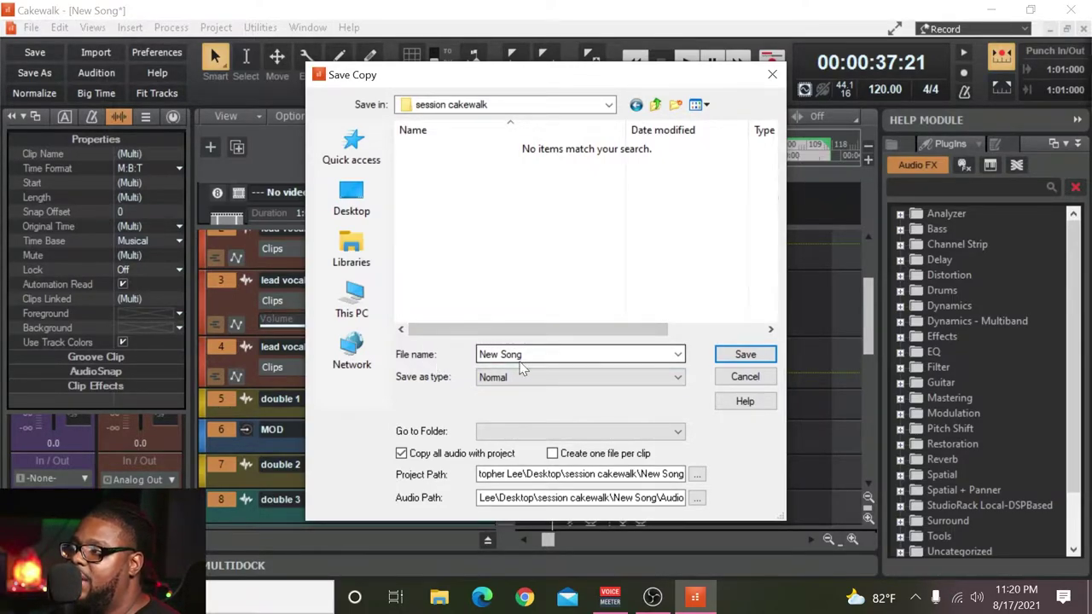
pyautogui.click(529, 385)
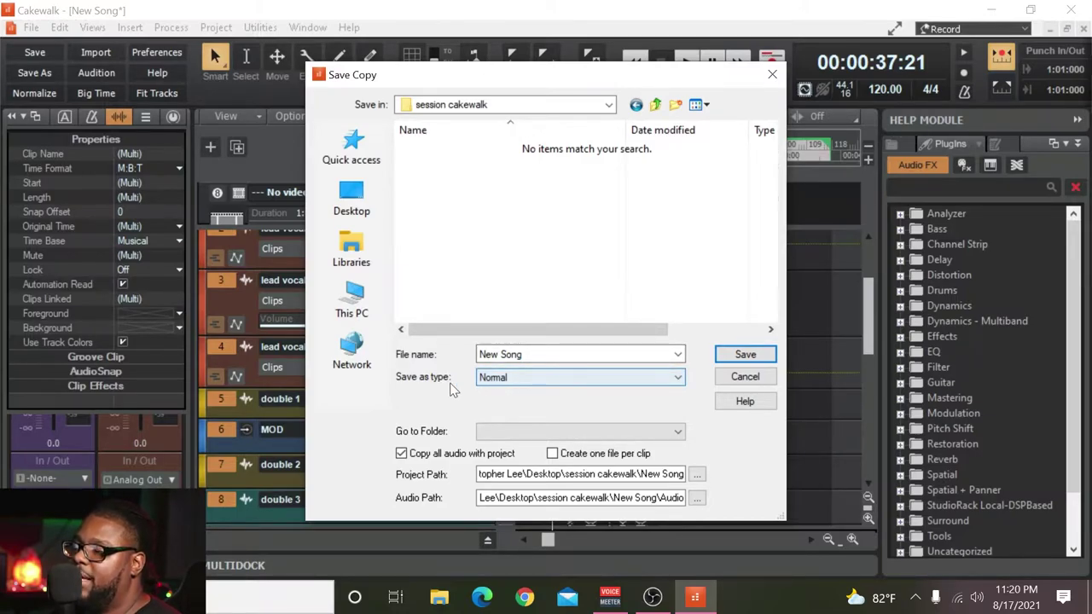
# Save the copy as Normal type, dismiss the Project Information notice, and minimize Cakewalk
pyautogui.click(509, 383)
pyautogui.click(503, 394)
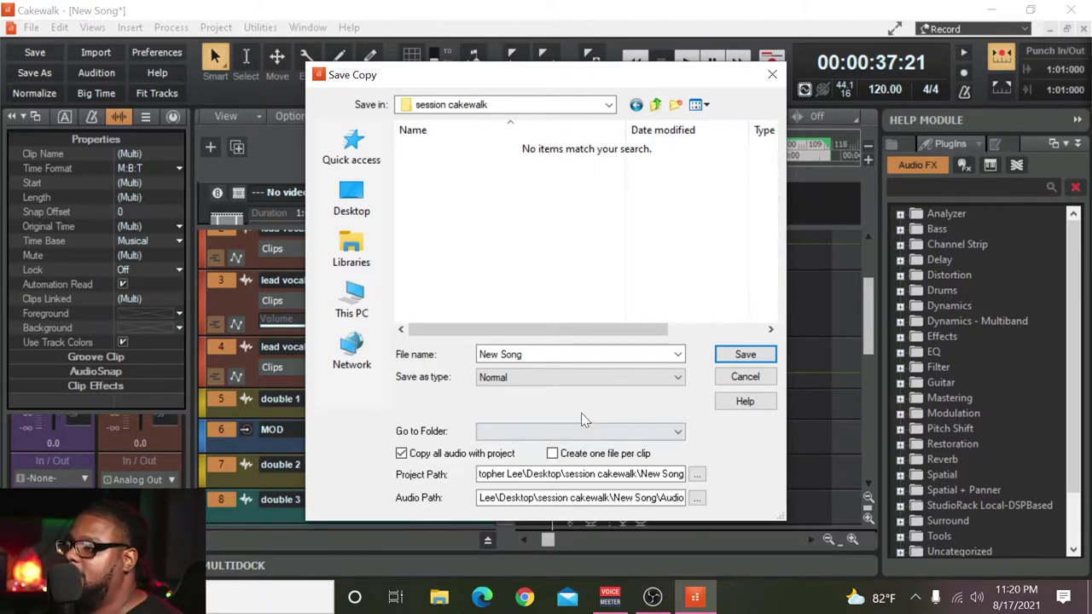
pyautogui.click(746, 356)
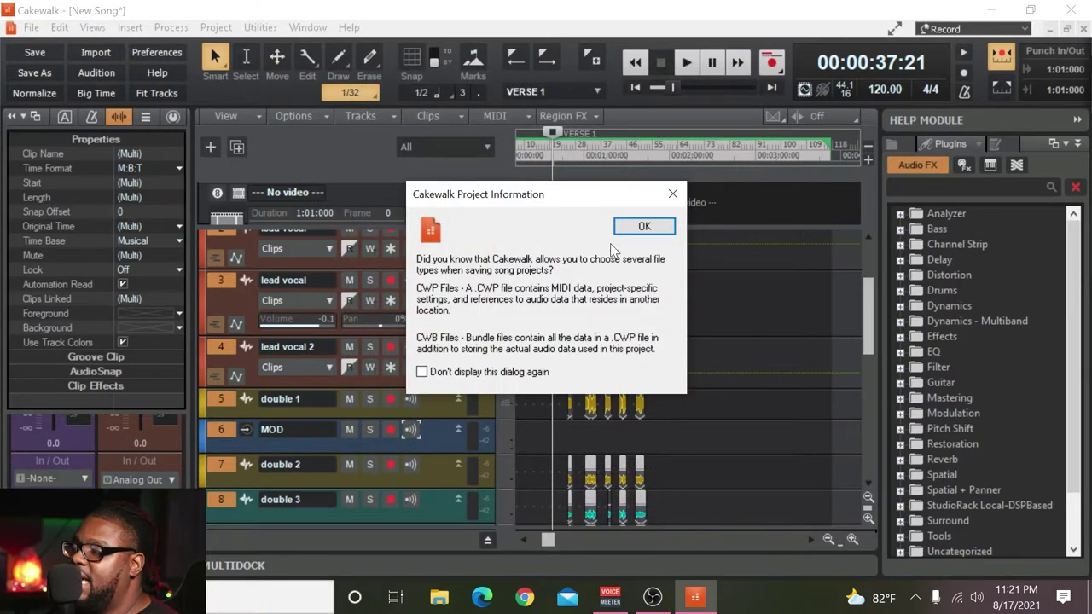
pyautogui.click(645, 227)
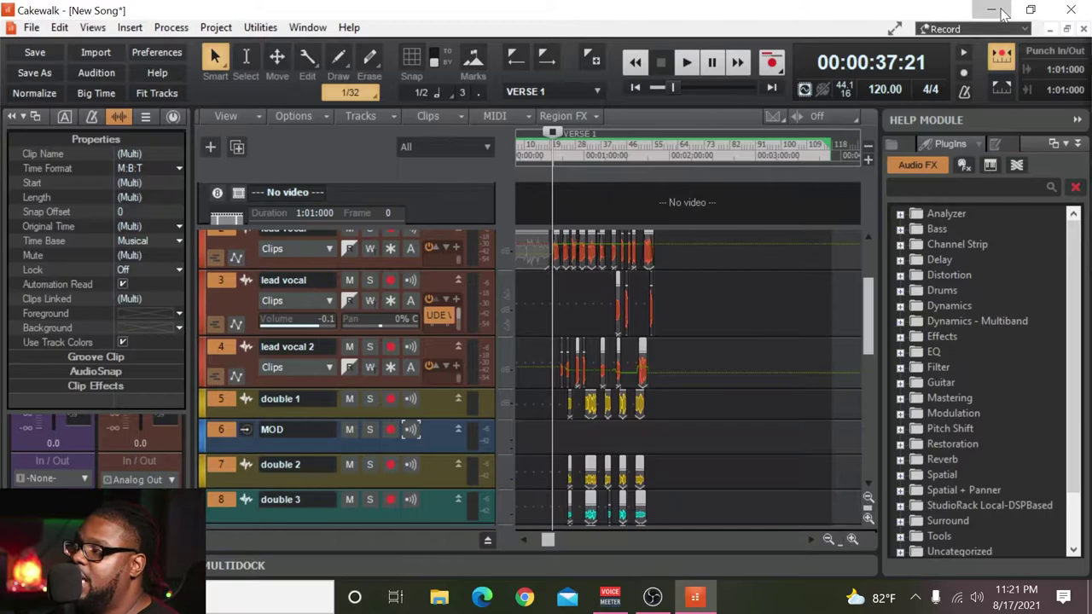
pyautogui.click(1002, 12)
# From the desktop, open session cakewalk and then its New Song project folder
pyautogui.click(998, 11)
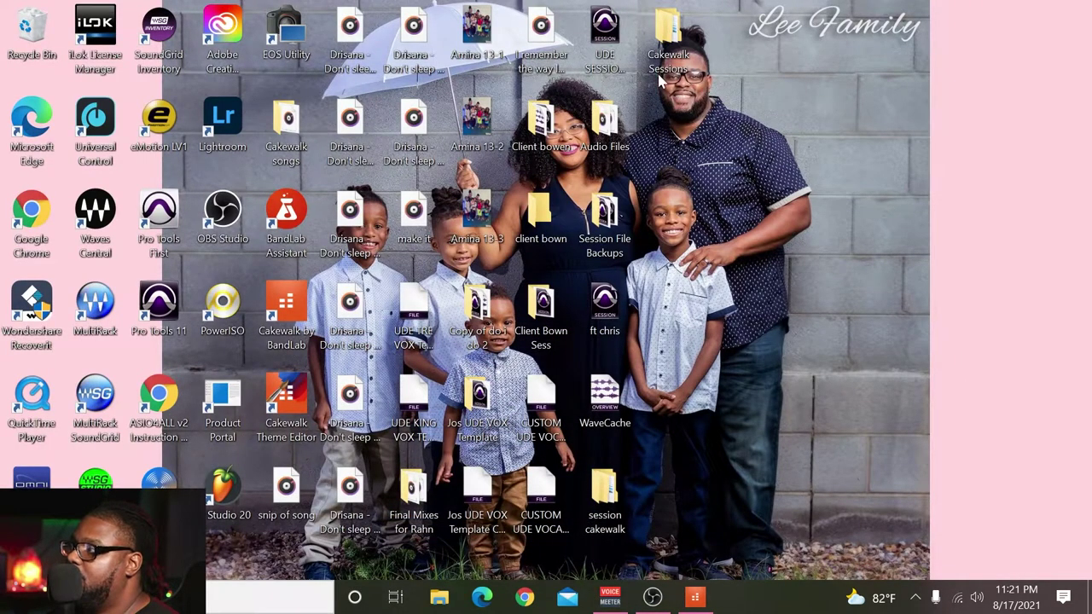
pyautogui.doubleClick(670, 50)
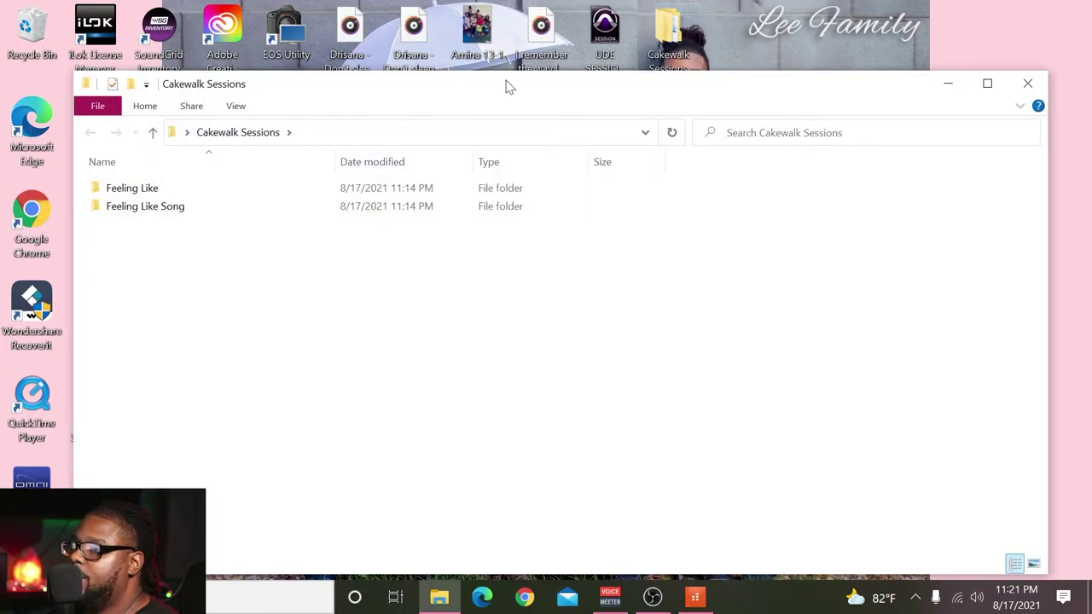
pyautogui.click(1028, 83)
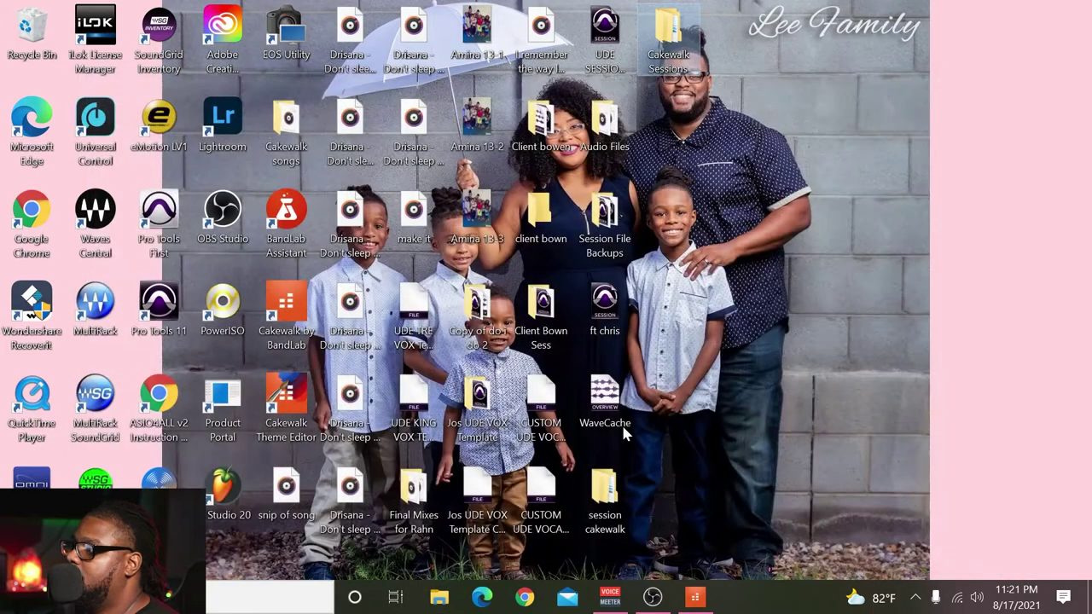
pyautogui.doubleClick(611, 486)
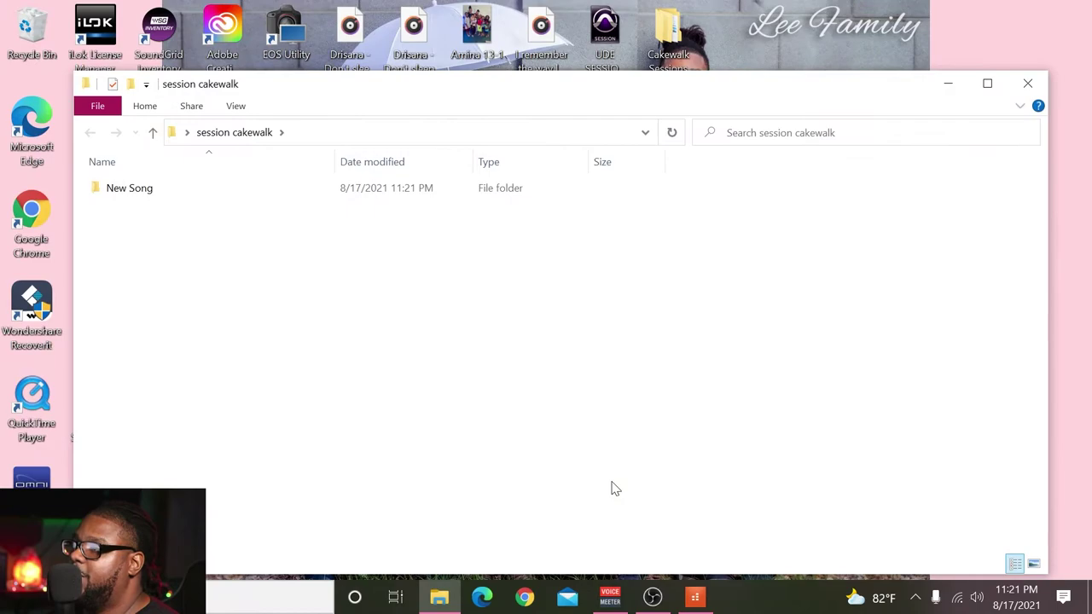
pyautogui.doubleClick(168, 191)
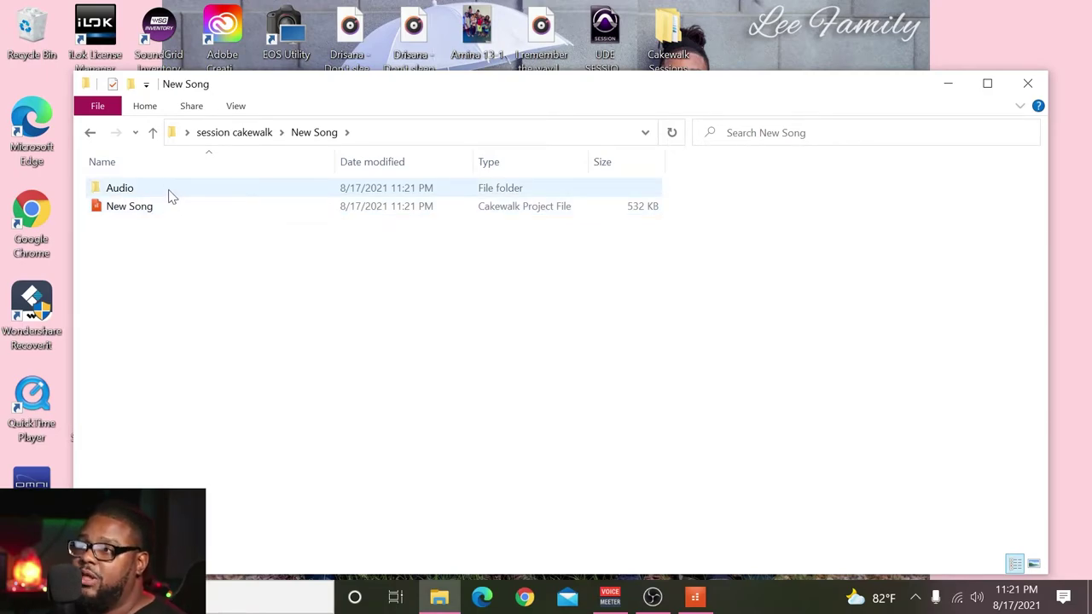
pyautogui.moveTo(145, 190)
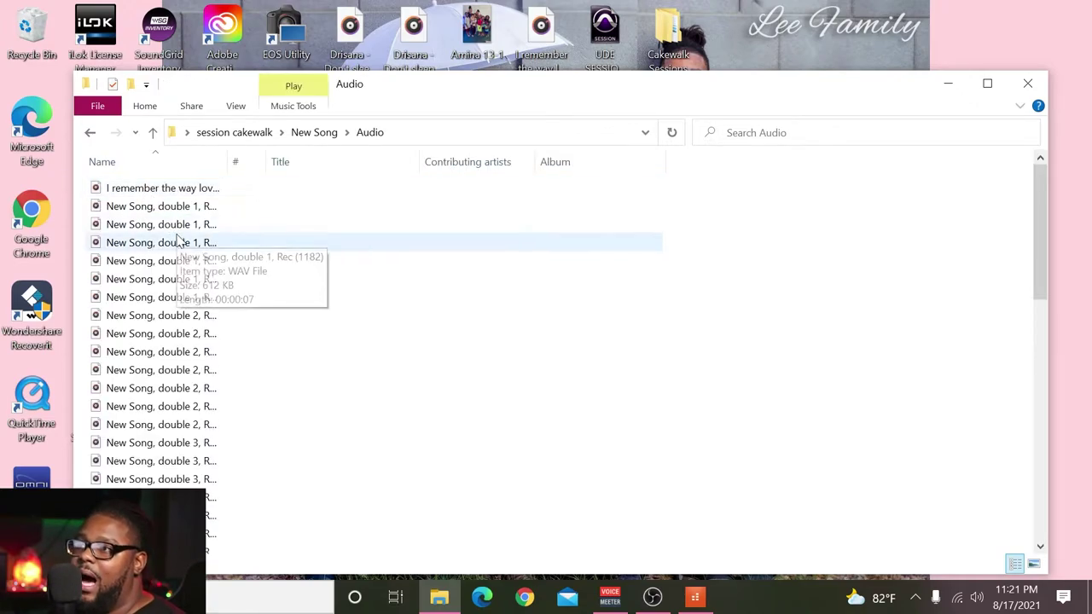
pyautogui.scroll(-2, 183, 256)
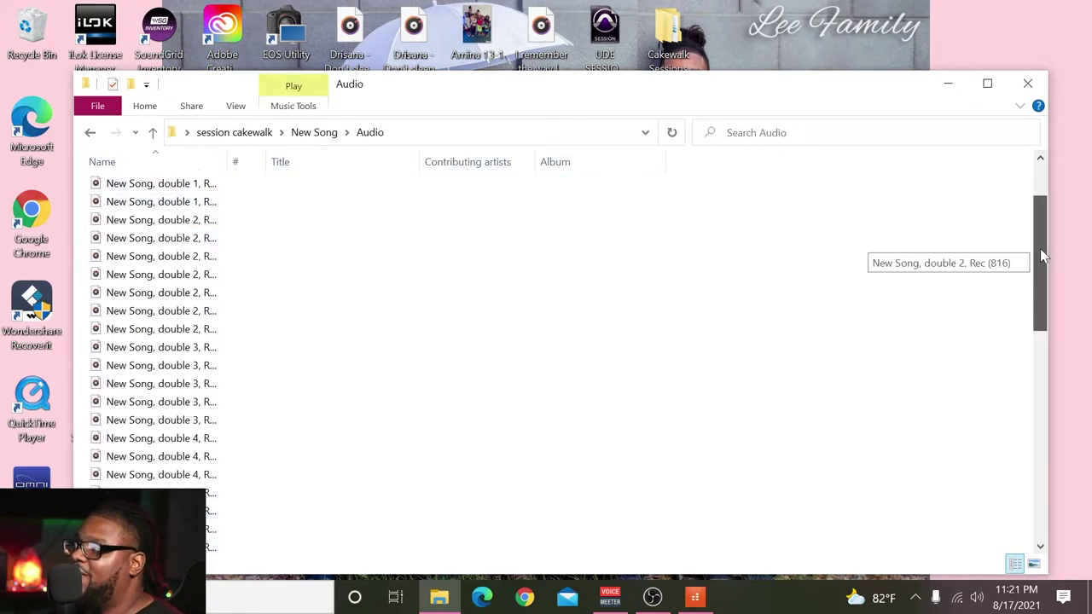
pyautogui.moveTo(1040, 248); pyautogui.dragTo(1027, 526)
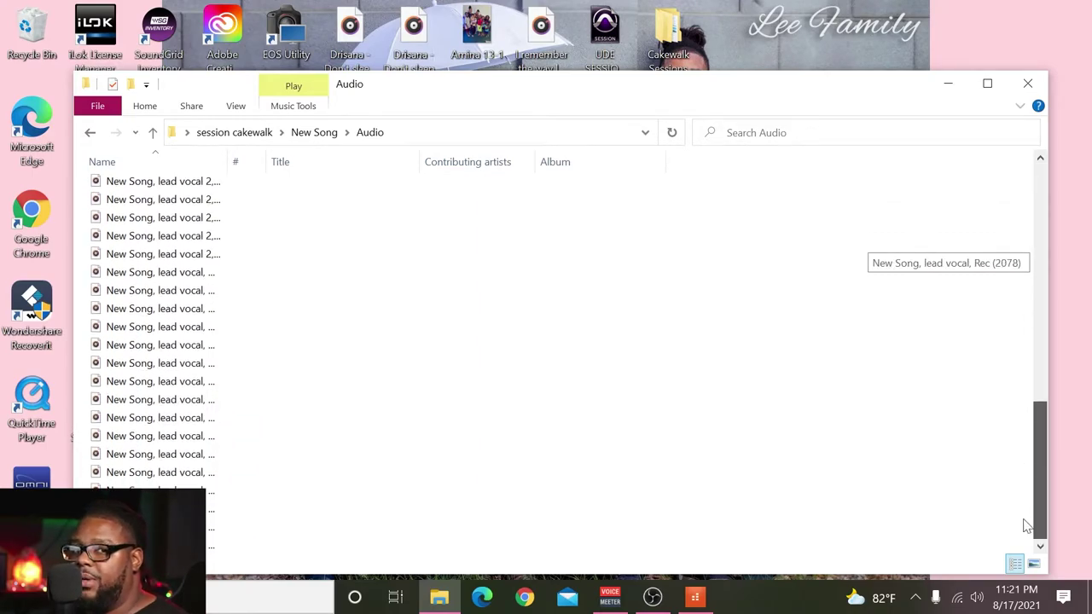
pyautogui.moveTo(1027, 526); pyautogui.dragTo(981, 279)
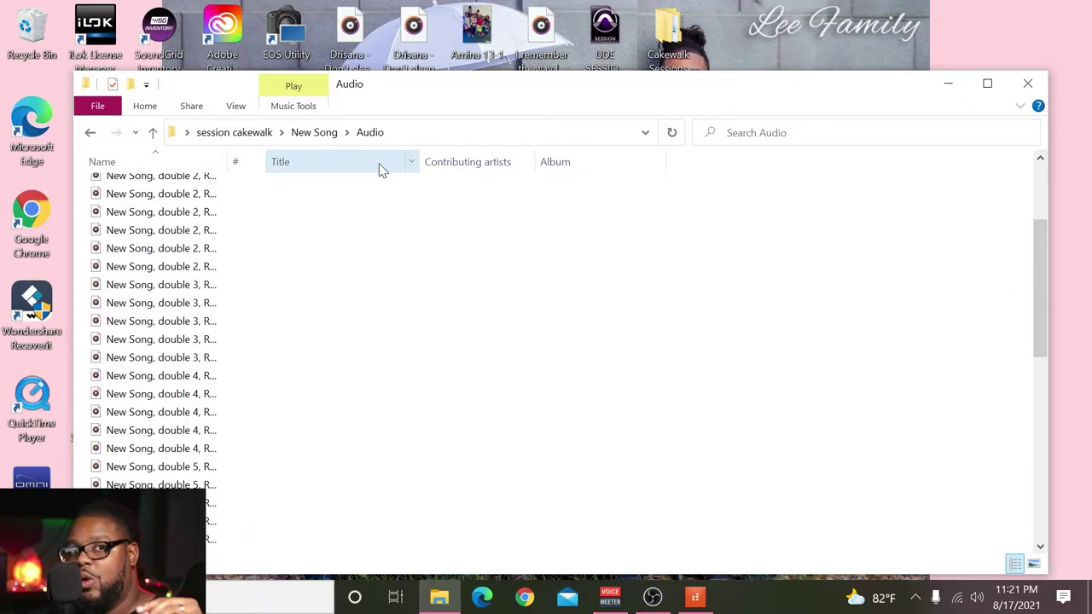
pyautogui.click(88, 132)
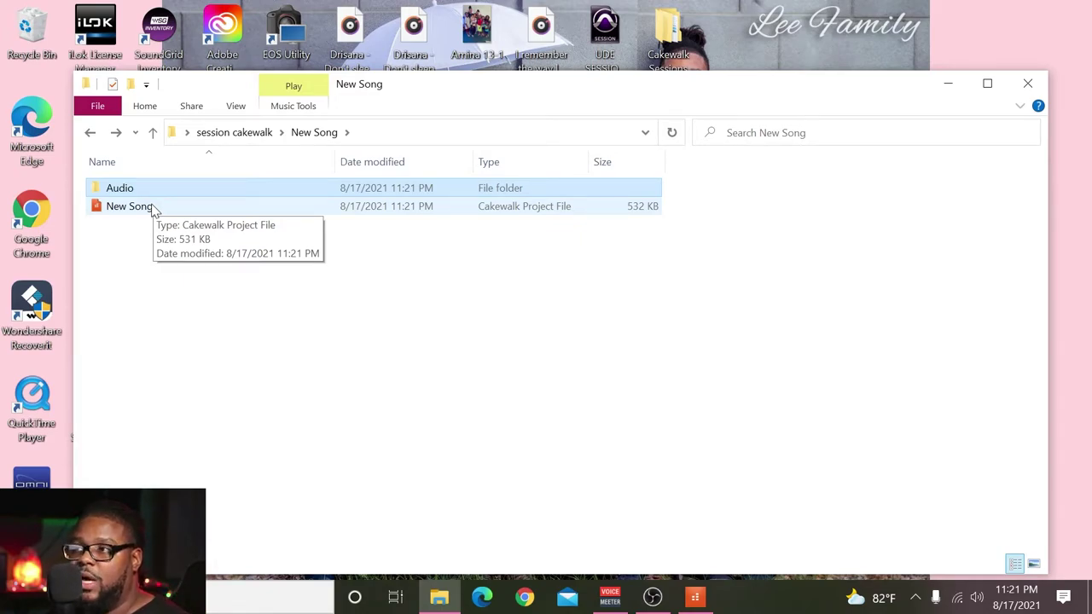
# Back in session cakewalk, add the New Song folder to a WinRAR archive
pyautogui.click(91, 135)
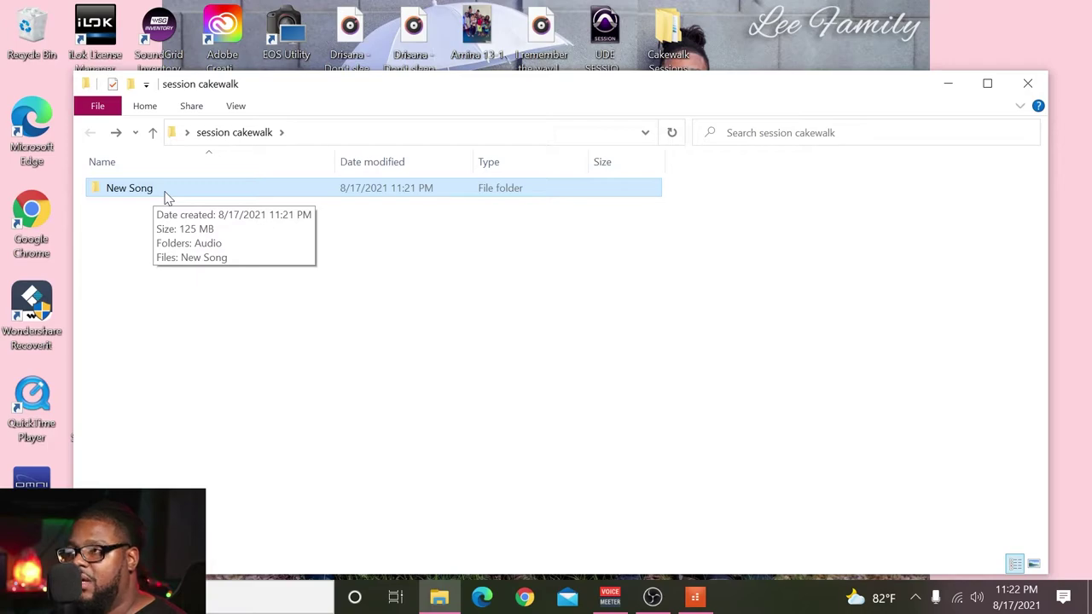
pyautogui.rightClick(152, 193)
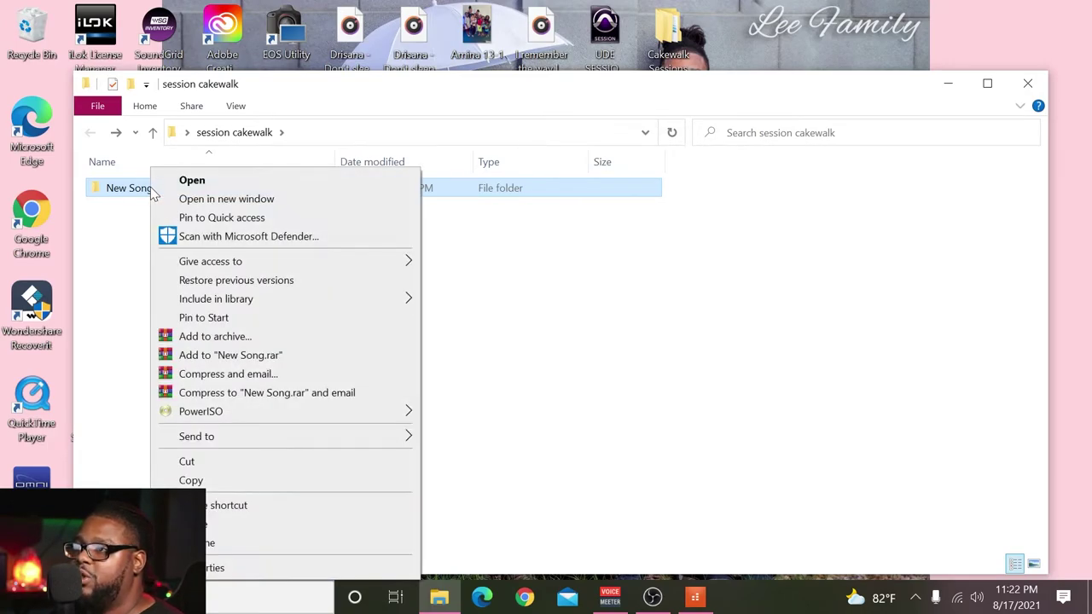
pyautogui.click(267, 341)
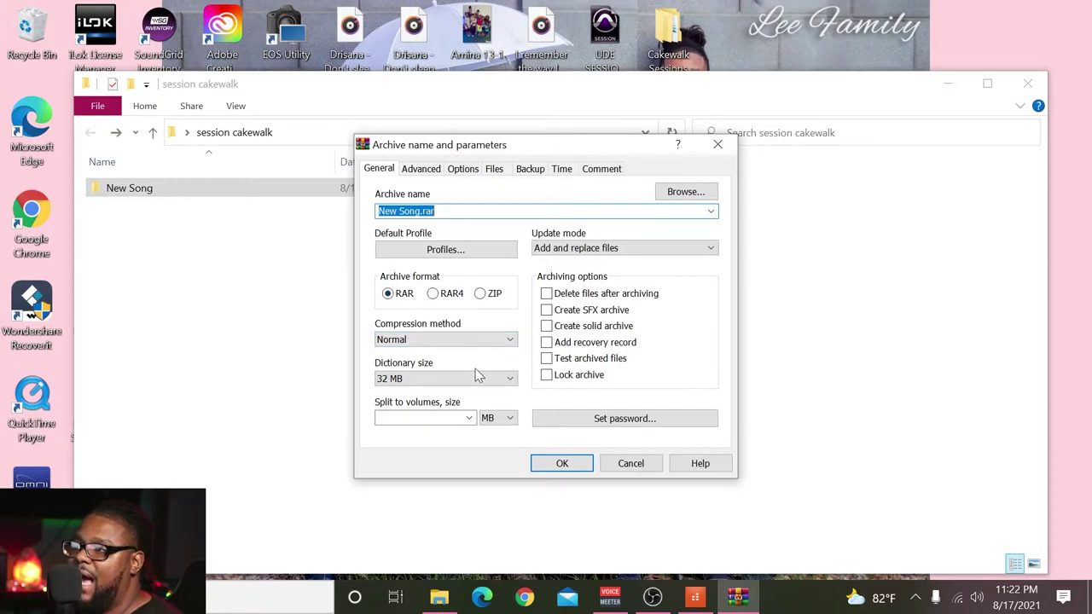
# Create the New Song.rar archive (80,249 KB) beside the New Song folder
pyautogui.click(562, 463)
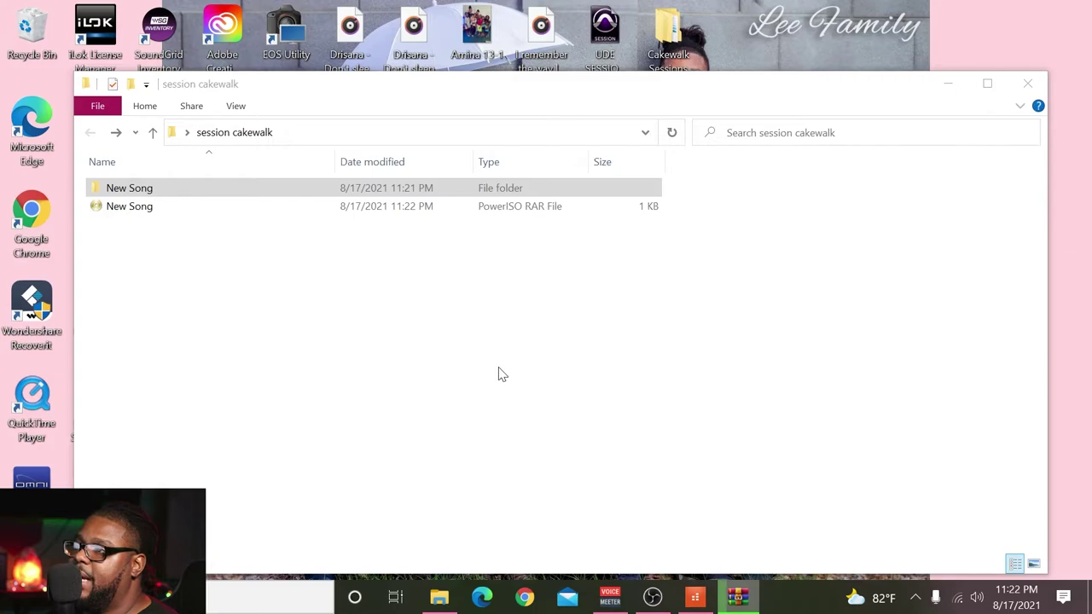
pyautogui.rightClick(249, 211)
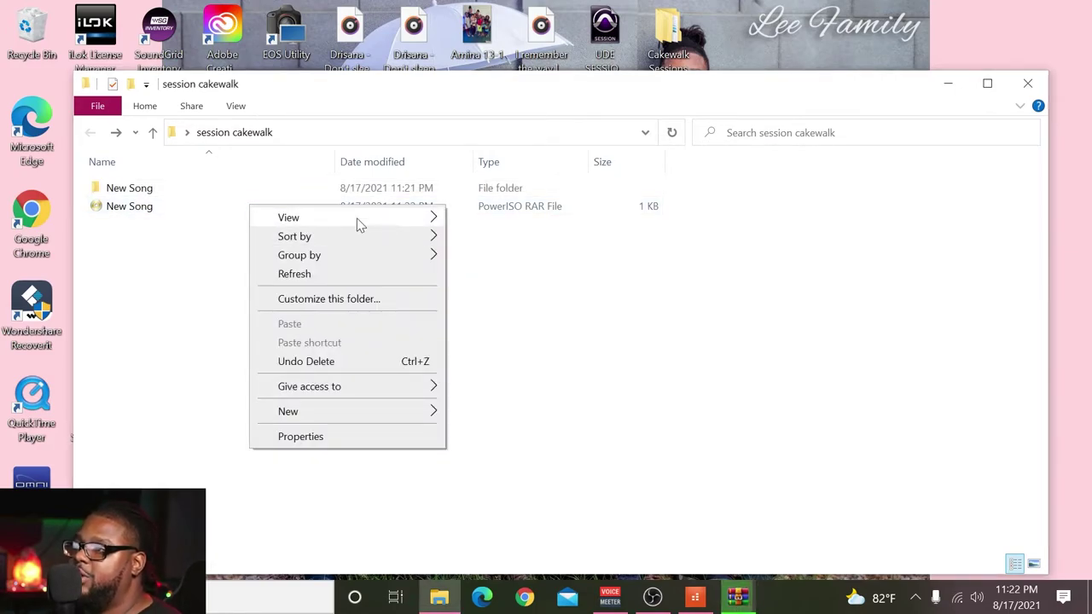
pyautogui.moveTo(359, 223)
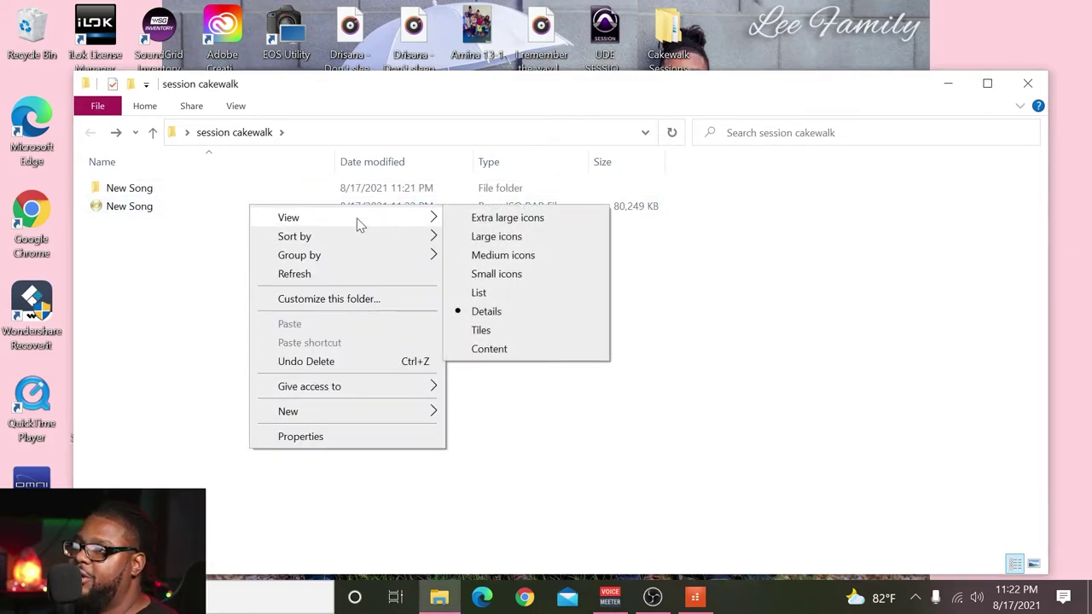
pyautogui.click(151, 244)
# Select the New Song RAR archive and view its context options
pyautogui.click(140, 209)
pyautogui.rightClick(141, 210)
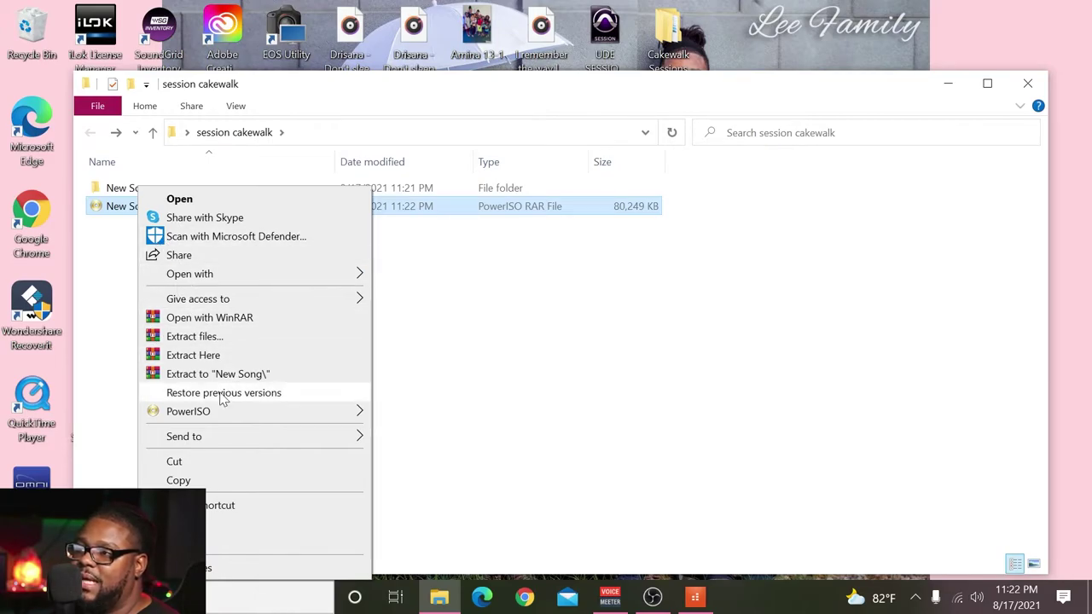
pyautogui.moveTo(209, 416)
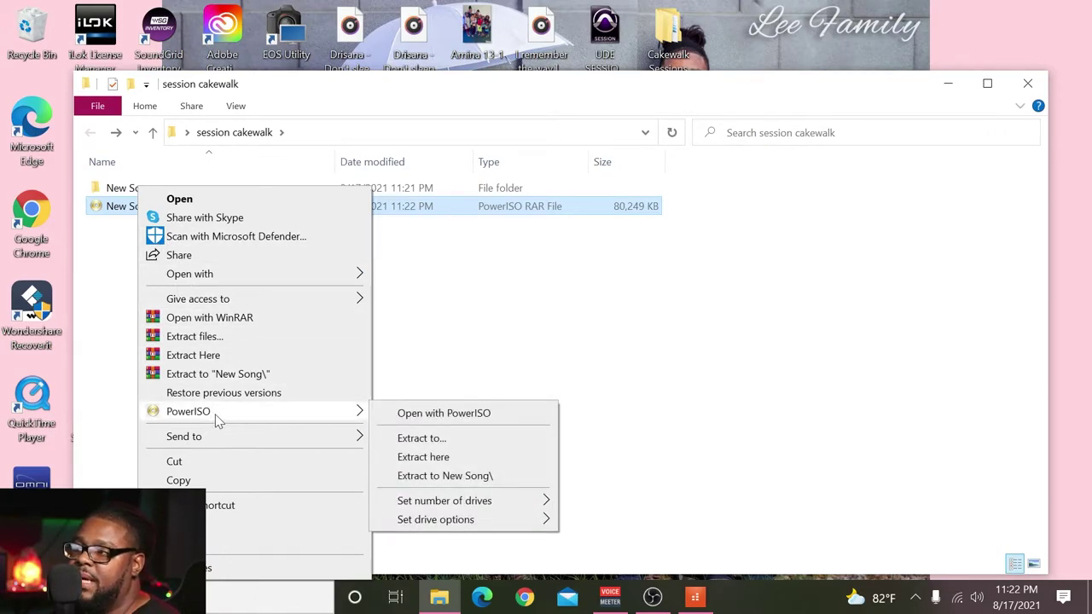
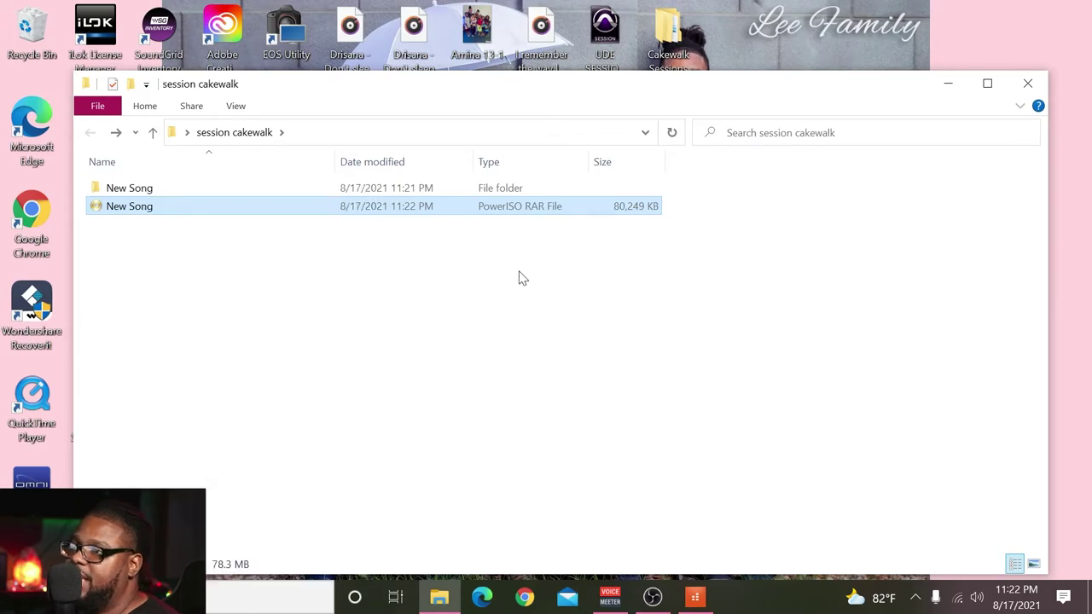
# Go to wetransfer.com in Chrome and choose 'I just want to send files' past the plans
pyautogui.click(525, 597)
pyautogui.press('BackSpace')
pyautogui.write('wetra')
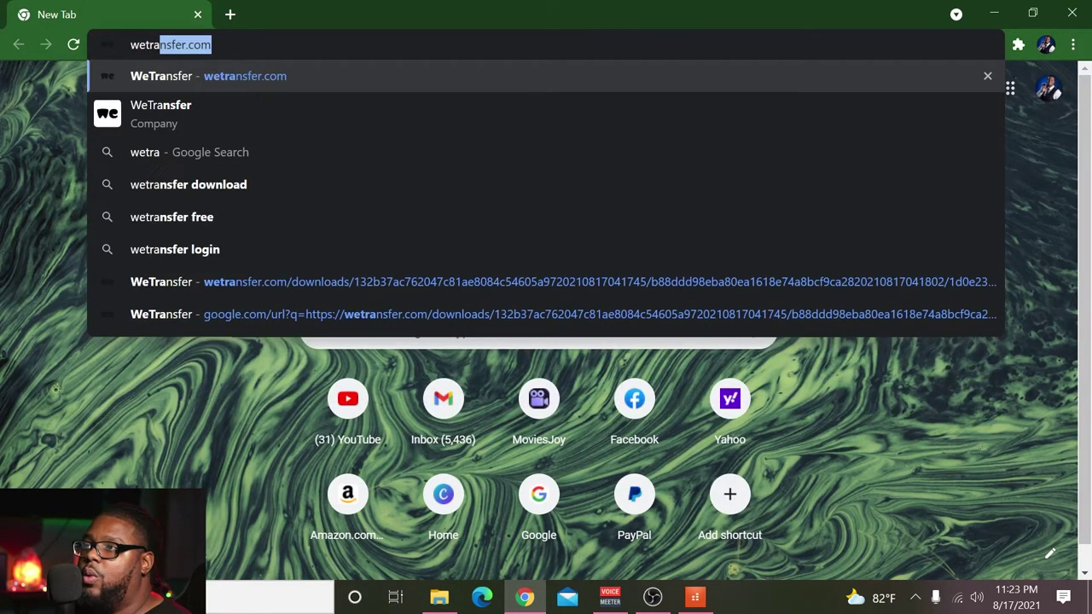
pyautogui.write('nsfer.c0')
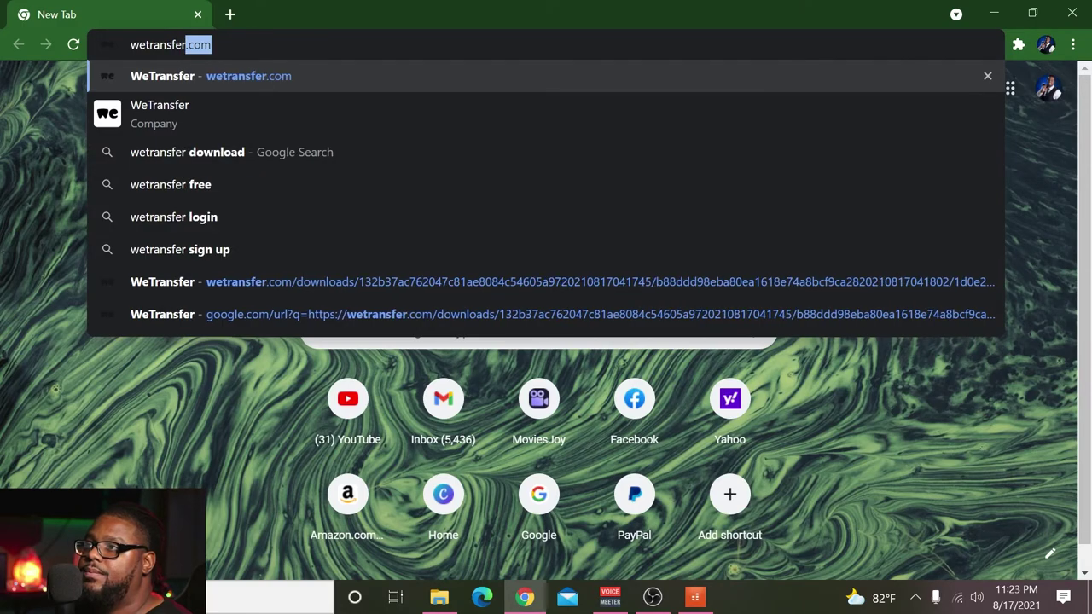
pyautogui.press('BackSpace')
pyautogui.write("'")
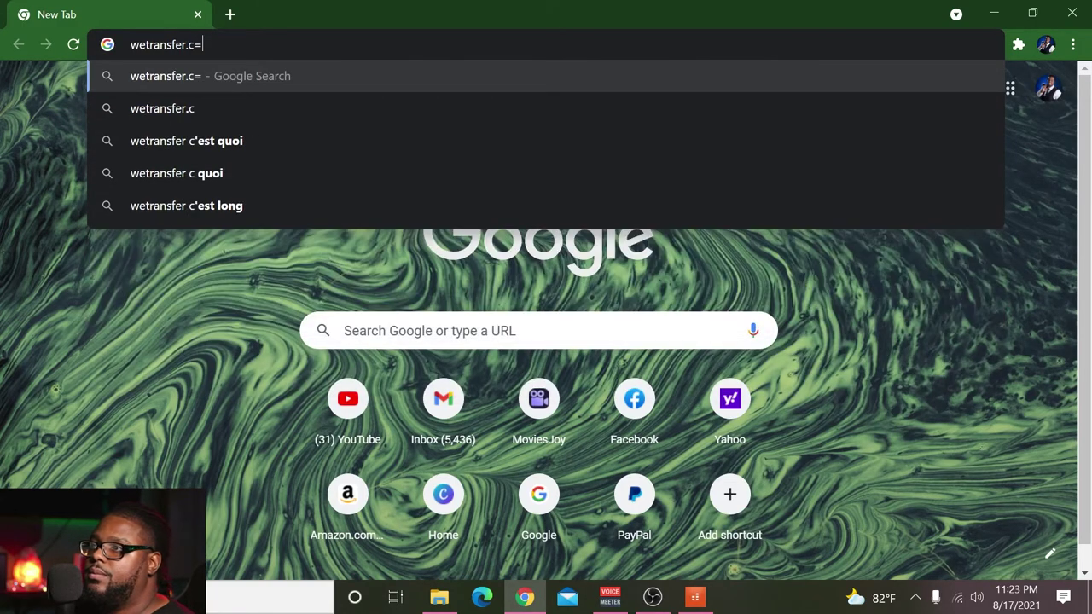
pyautogui.press('BackSpace')
pyautogui.write('om')
pyautogui.press('Return')
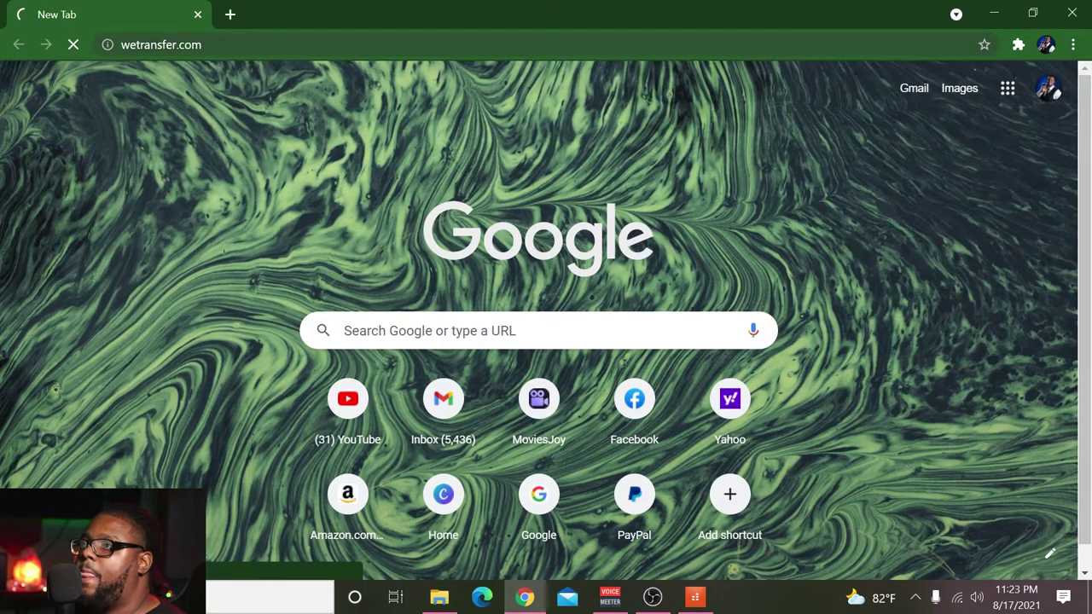
pyautogui.scroll(-2, 456, 410)
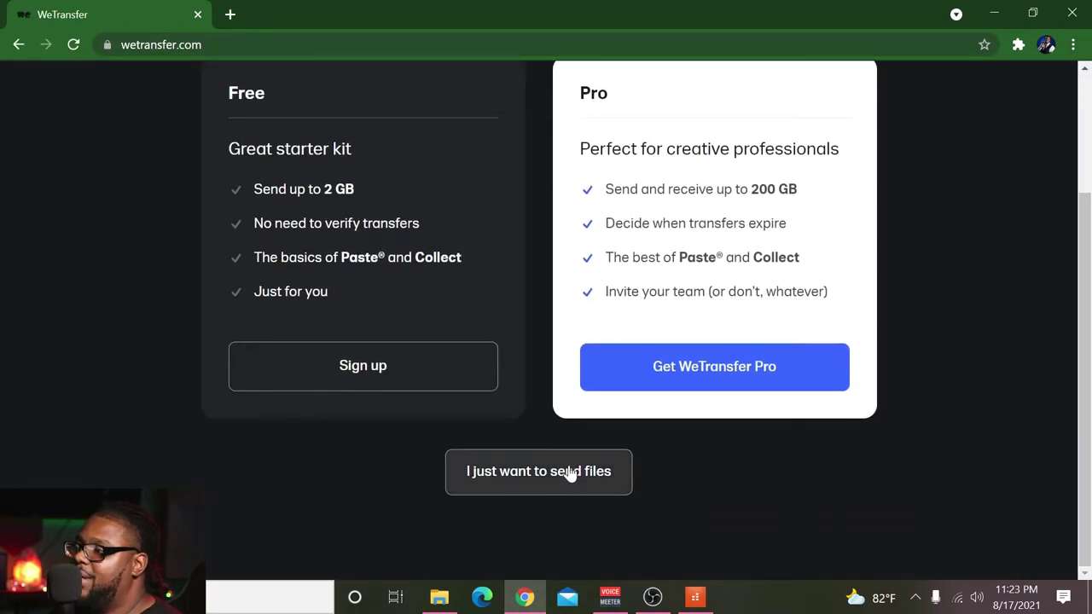
pyautogui.click(543, 480)
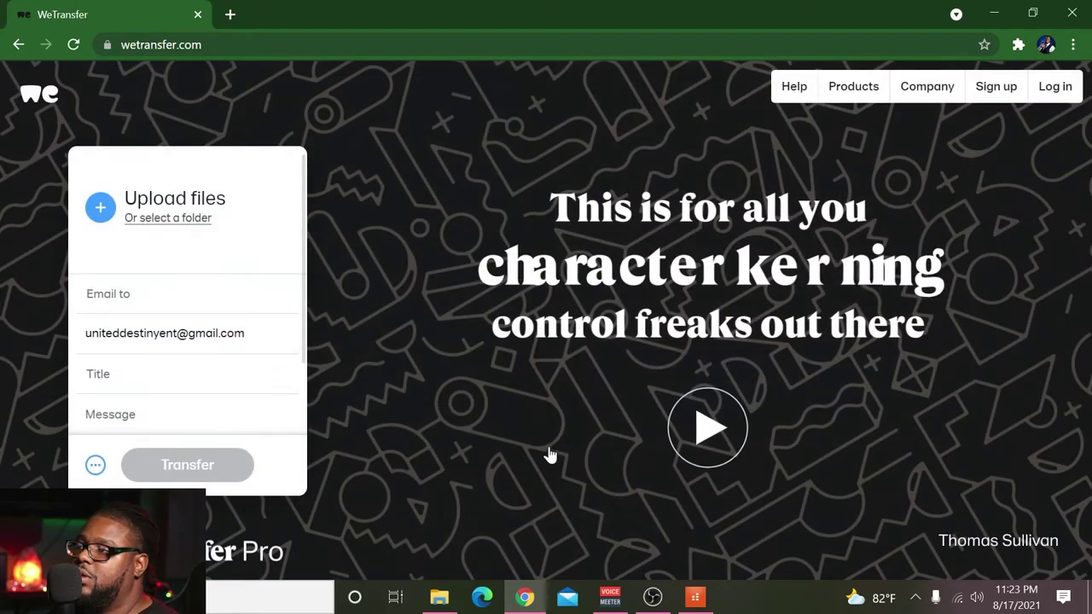
# Upload New Song.rar from Desktop > session cakewalk to the transfer
pyautogui.click(101, 210)
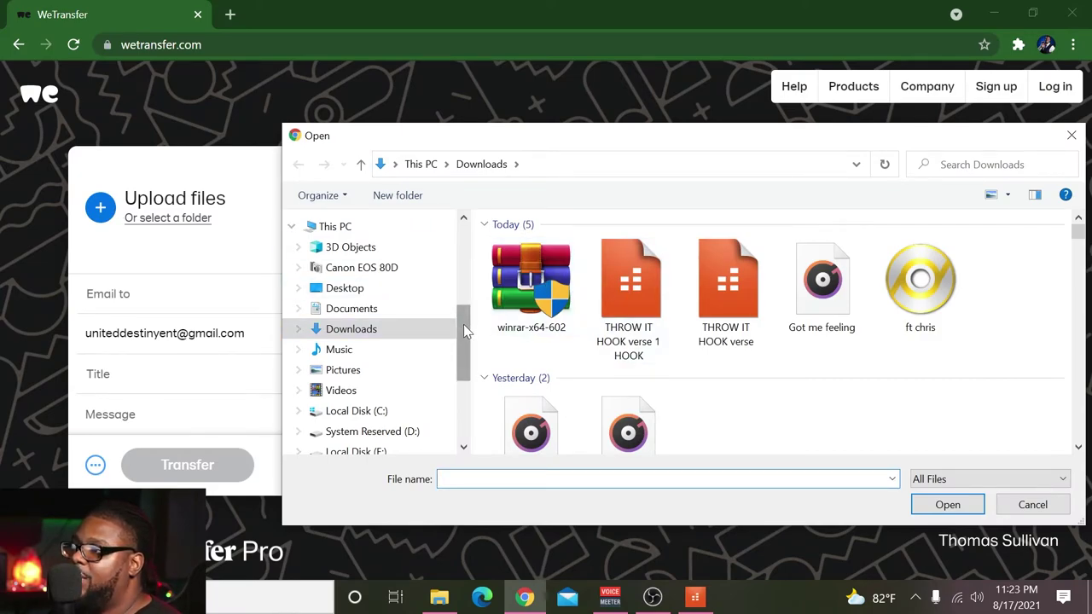
pyautogui.click(398, 289)
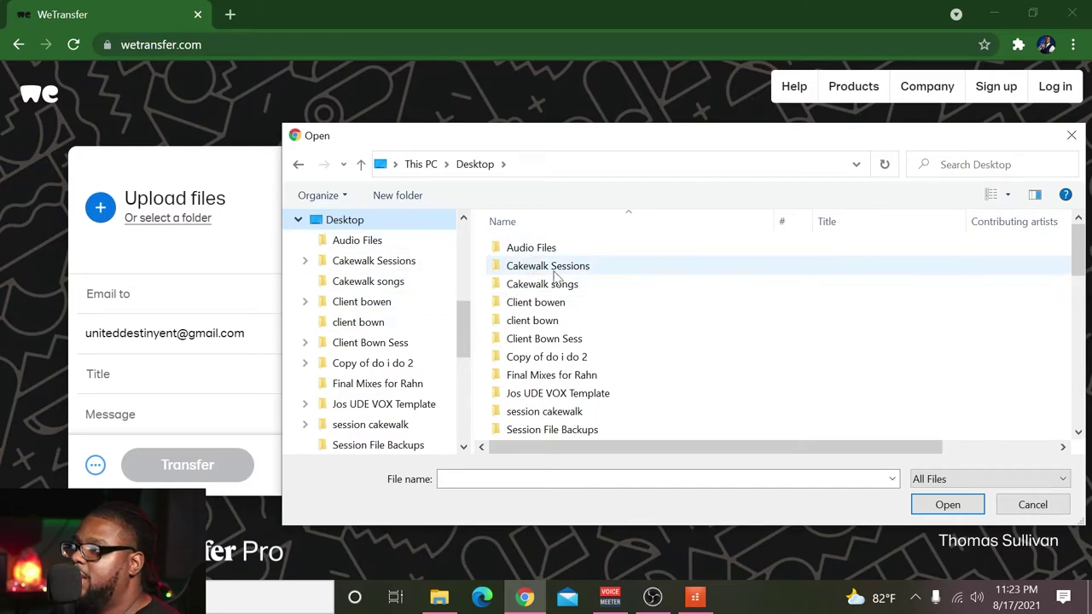
pyautogui.scroll(-2, 659, 338)
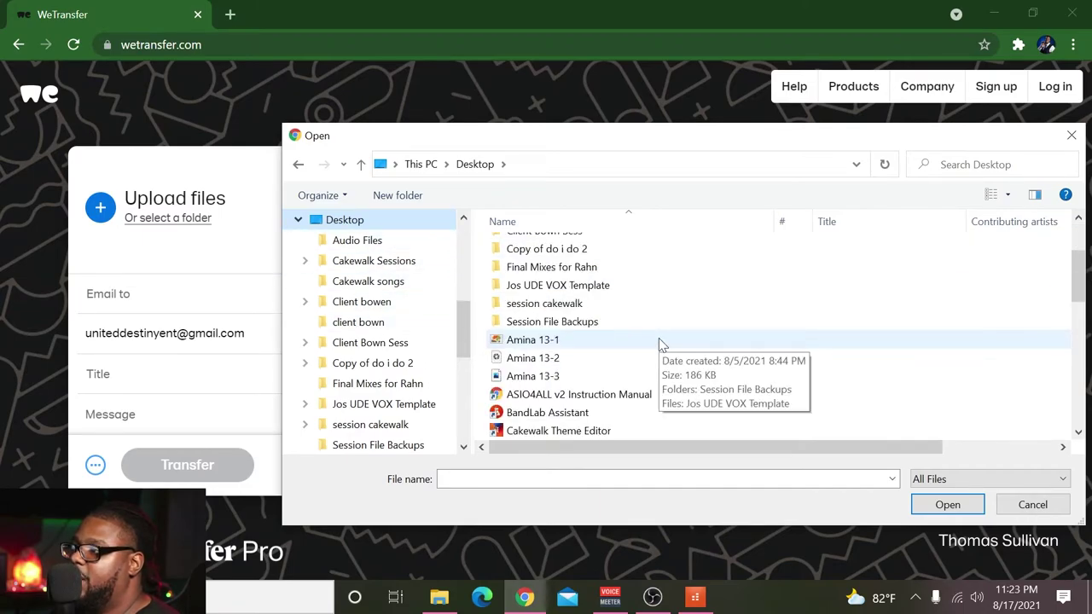
pyautogui.doubleClick(548, 311)
pyautogui.click(533, 269)
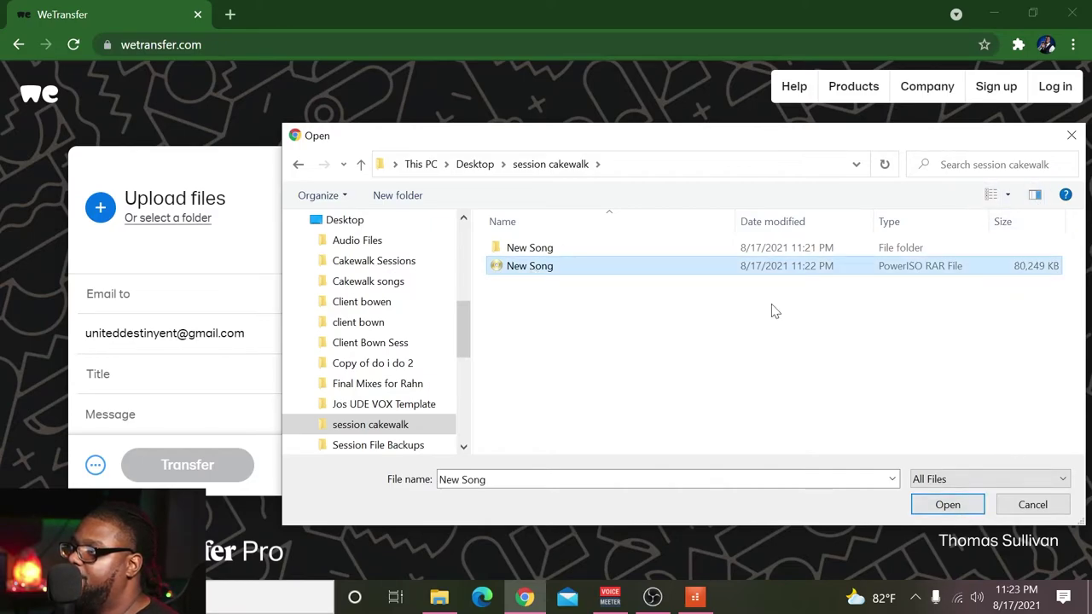
pyautogui.click(510, 252)
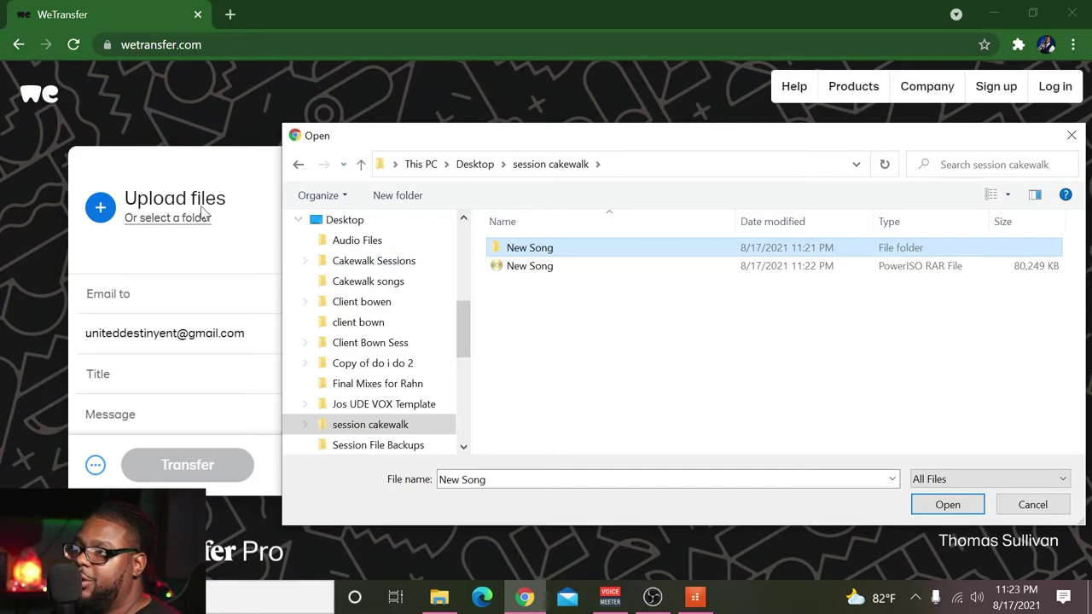
pyautogui.click(526, 270)
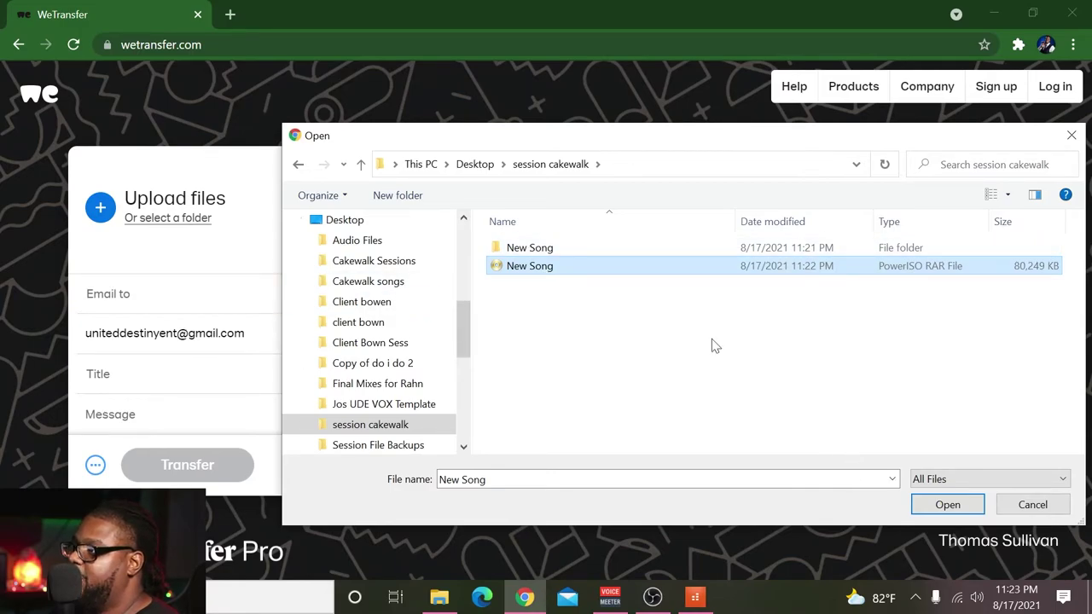
pyautogui.click(947, 505)
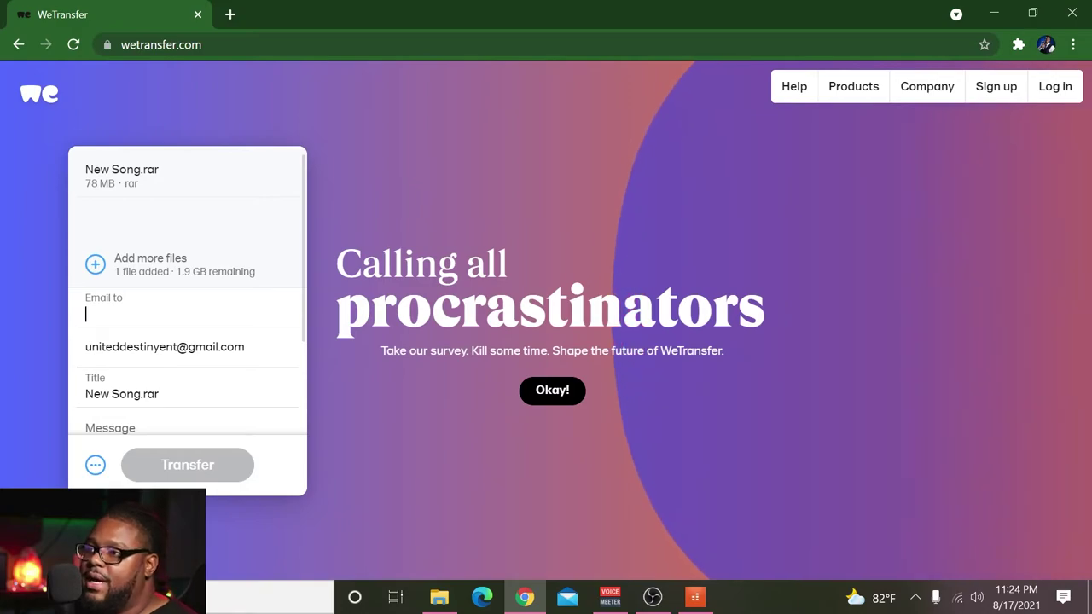
# Enter the recipient's e-mail, add the message 'Hey the session', and submit the transfer
pyautogui.write('ceely')
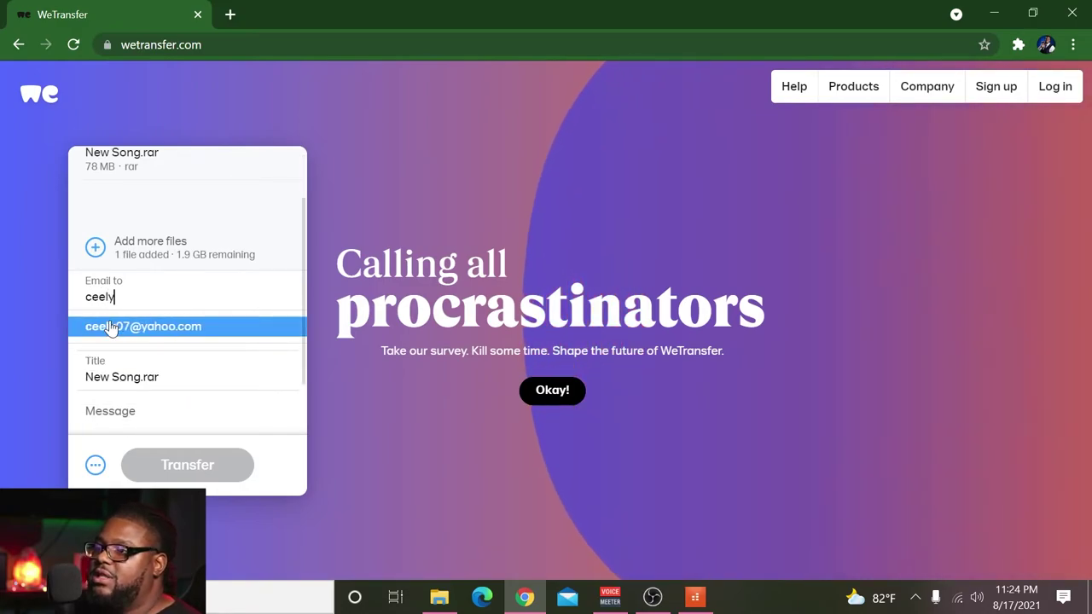
pyautogui.click(111, 327)
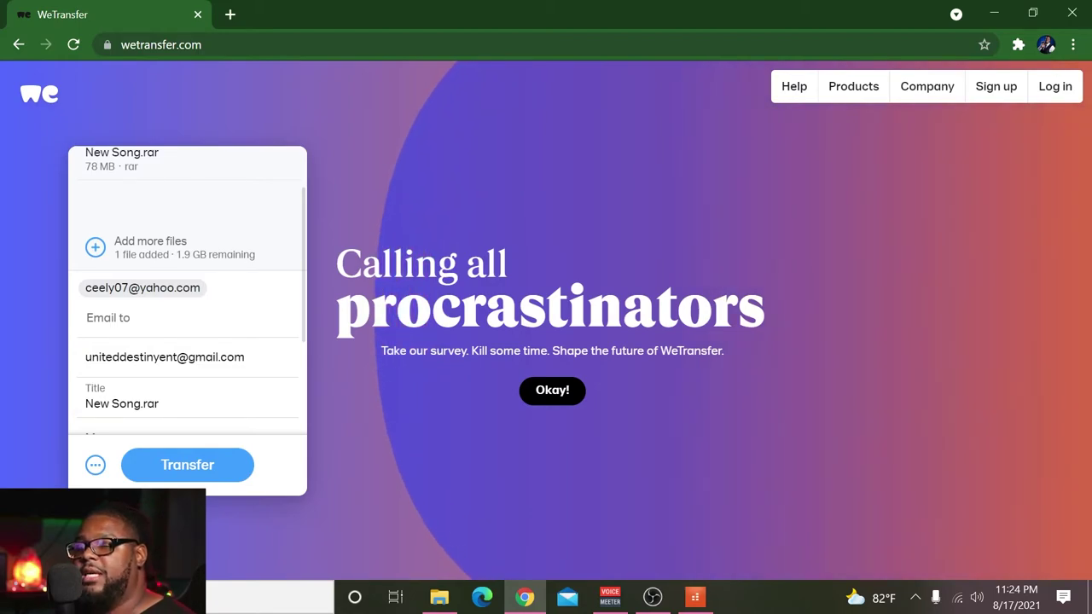
pyautogui.scroll(-1, 187, 324)
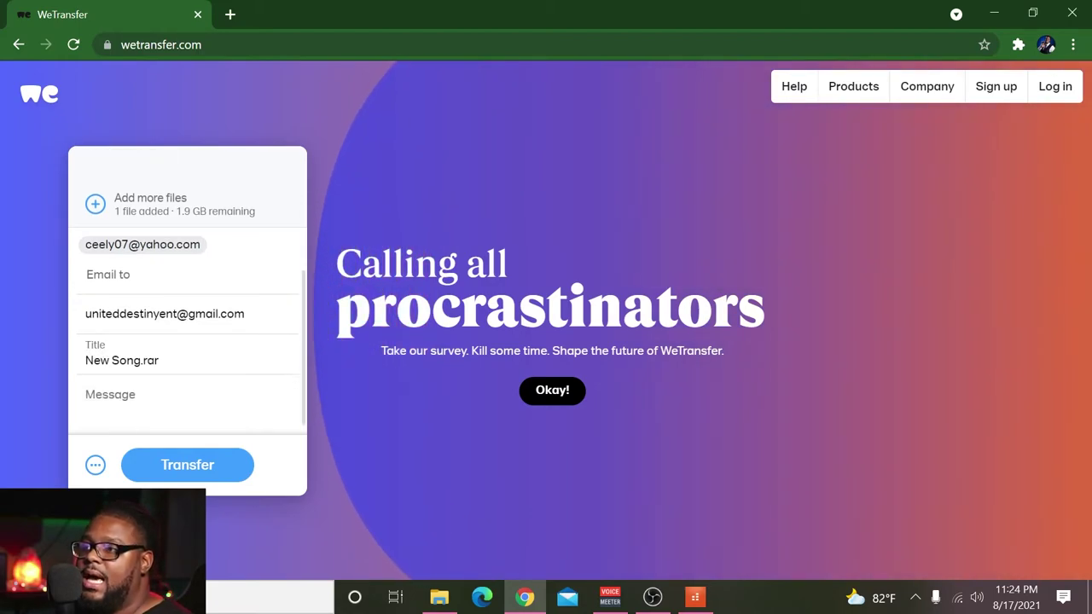
pyautogui.click(111, 394)
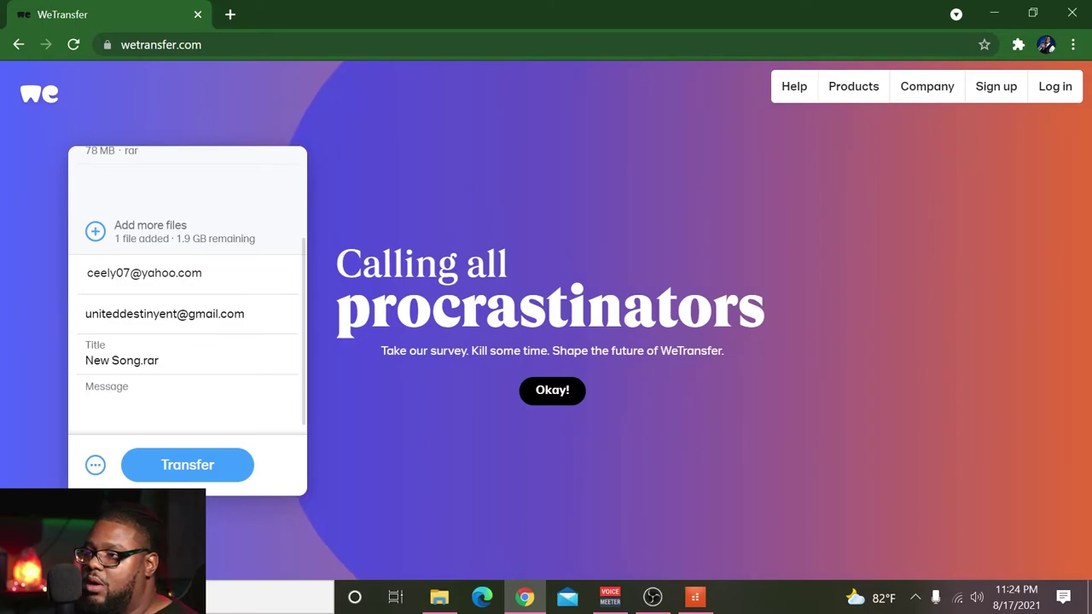
pyautogui.write('He')
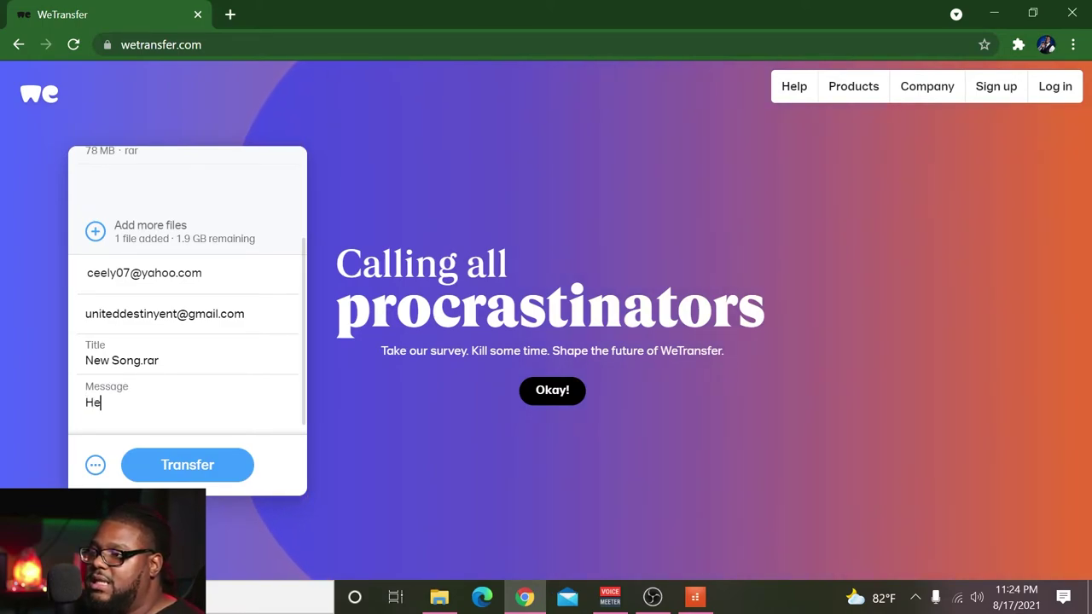
pyautogui.write('y the session I did')
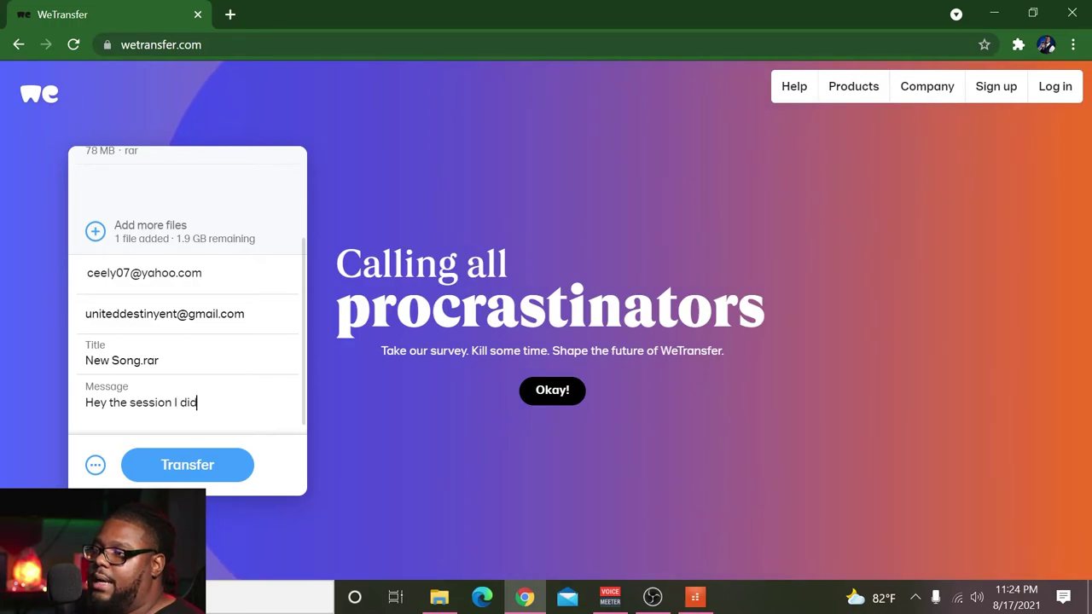
pyautogui.click(185, 462)
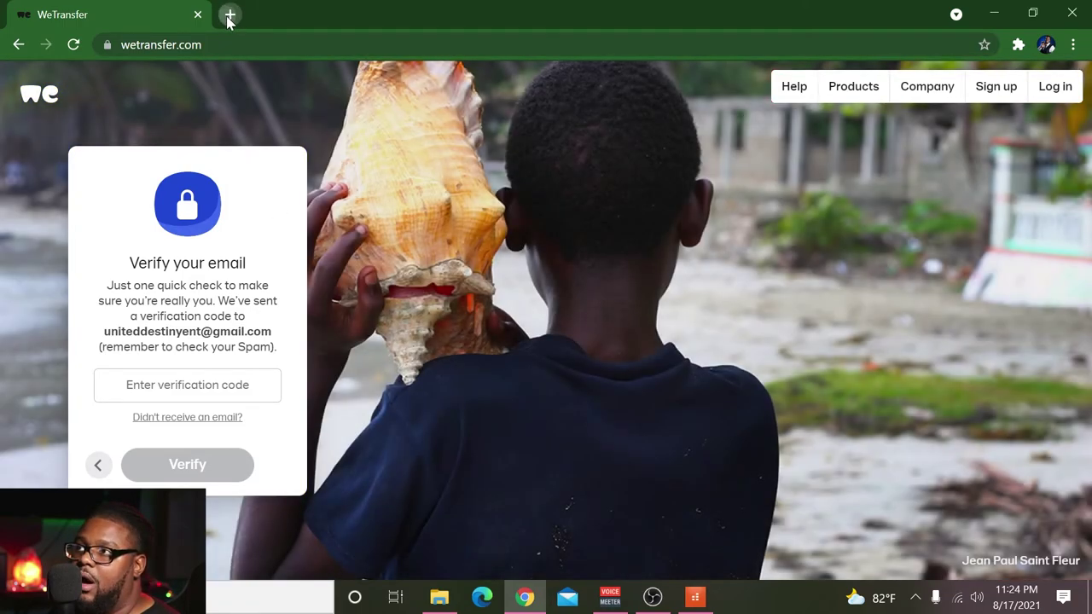
# Check the Gmail inbox in a new tab for WeTransfer's code, then return to WeTransfer
pyautogui.click(229, 15)
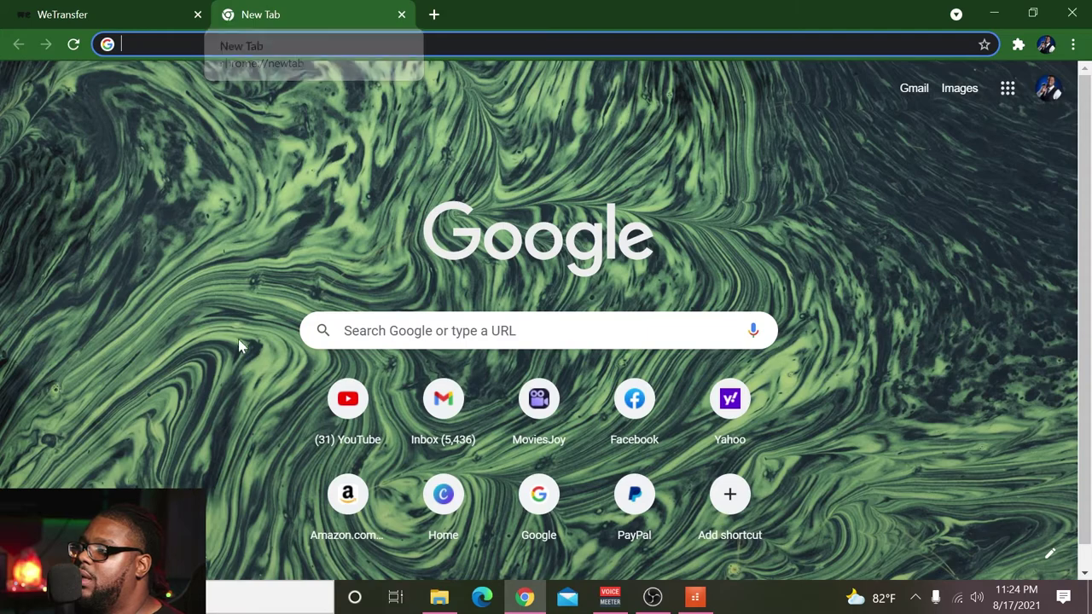
pyautogui.click(416, 398)
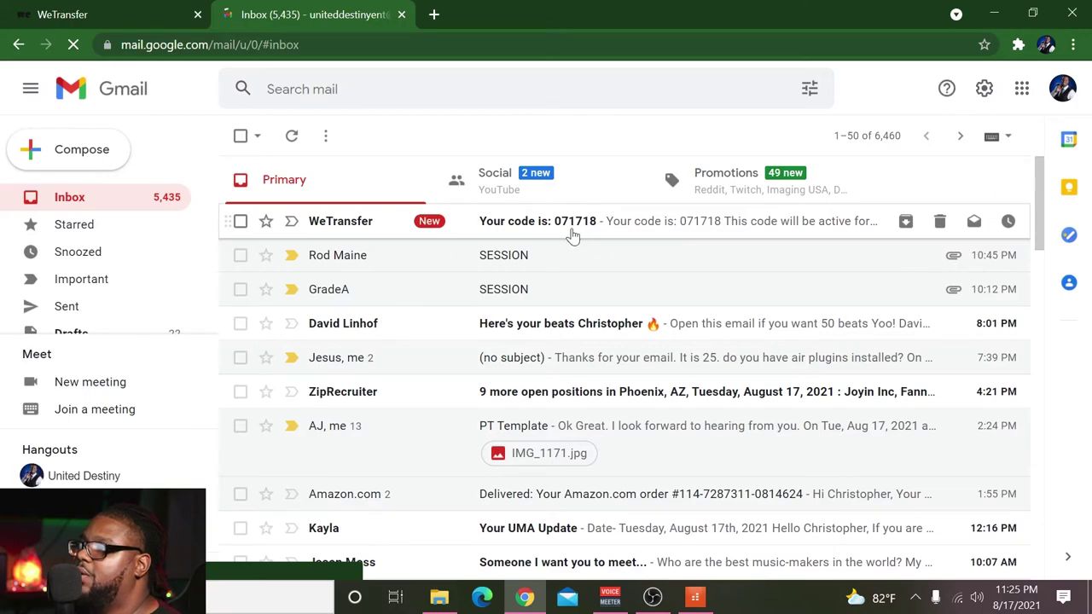
pyautogui.click(68, 14)
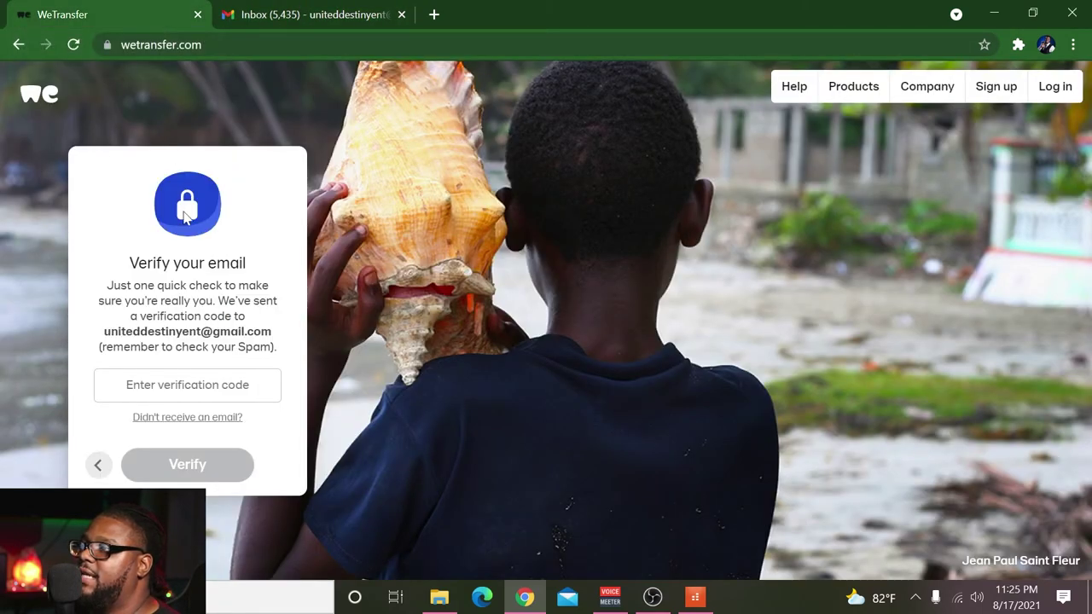
# Enter the e-mailed verification code and verify the sender's address
pyautogui.click(187, 385)
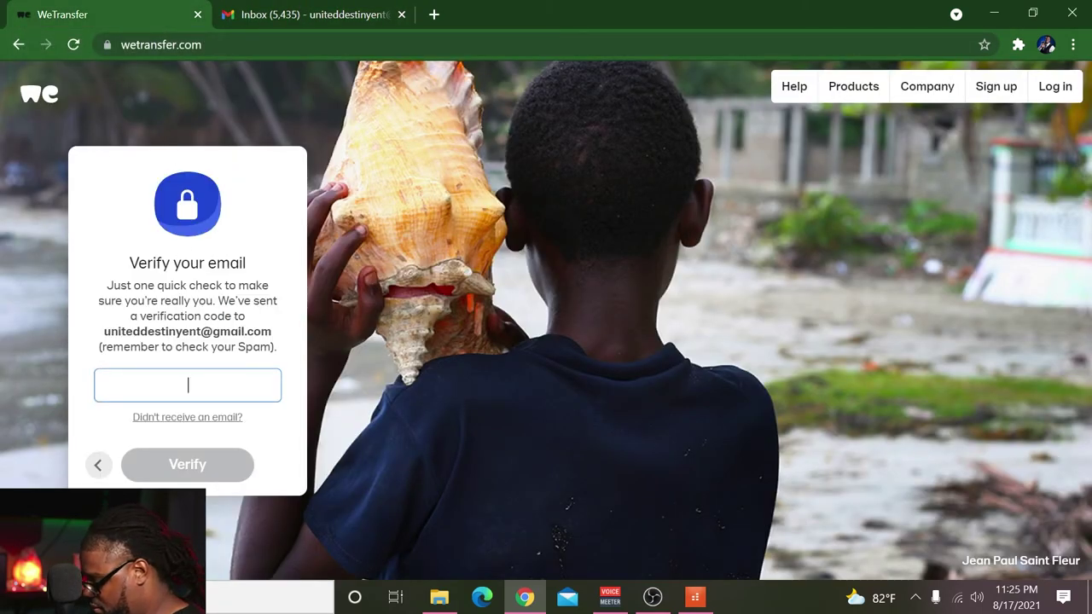
pyautogui.click(194, 464)
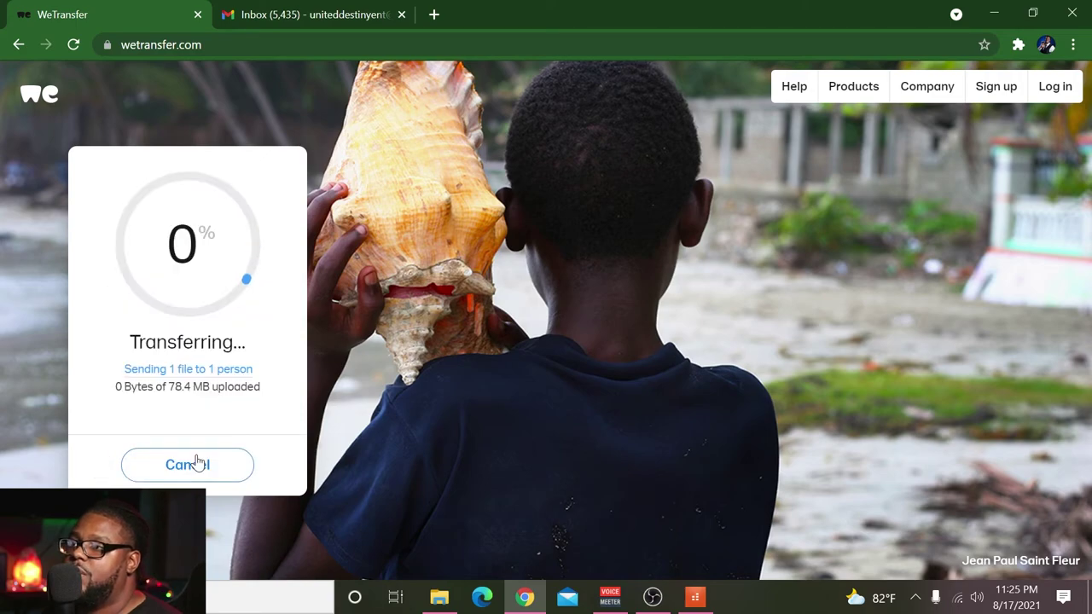